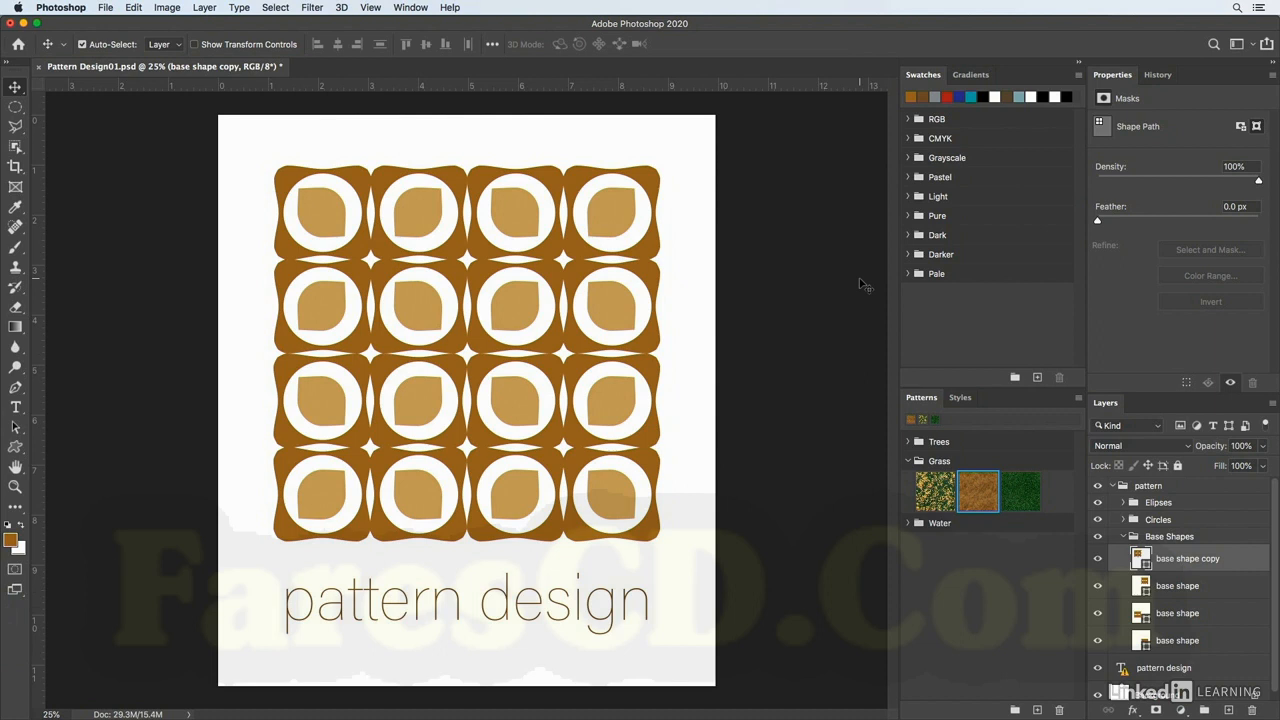
# Apply a teal swatch color to the base shape copy layer.
pyautogui.click(970, 74)
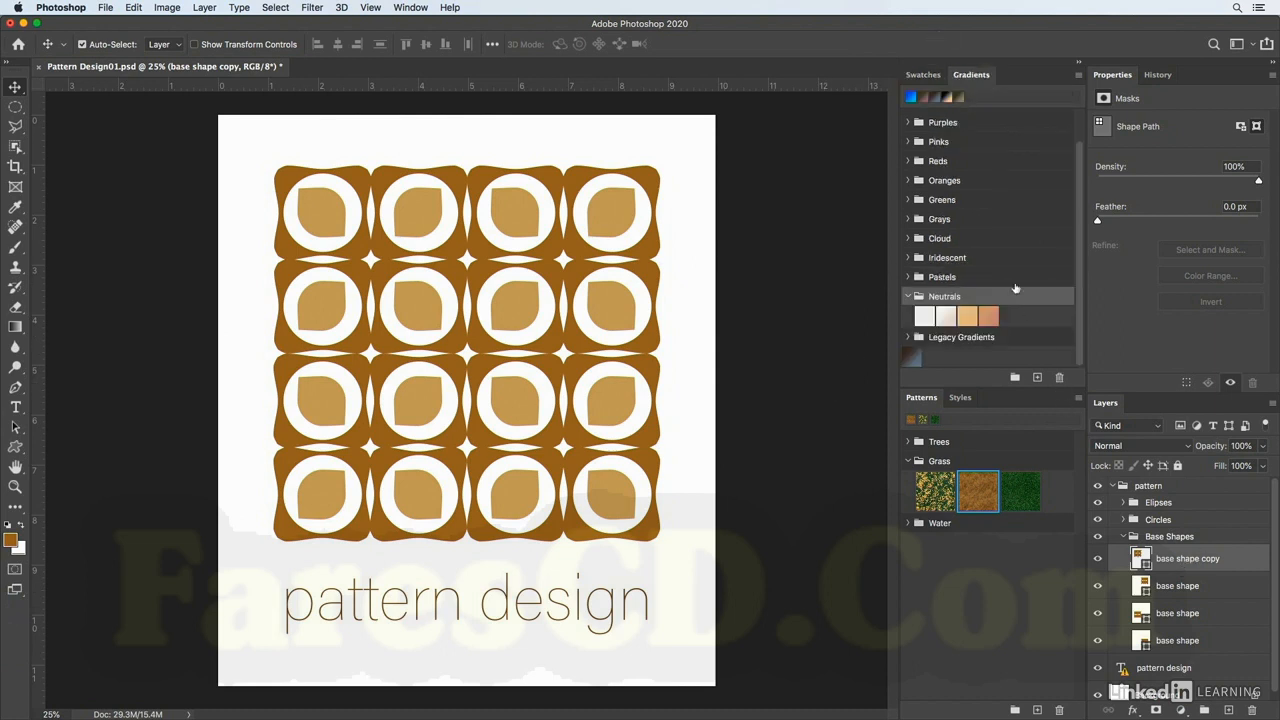
pyautogui.click(926, 76)
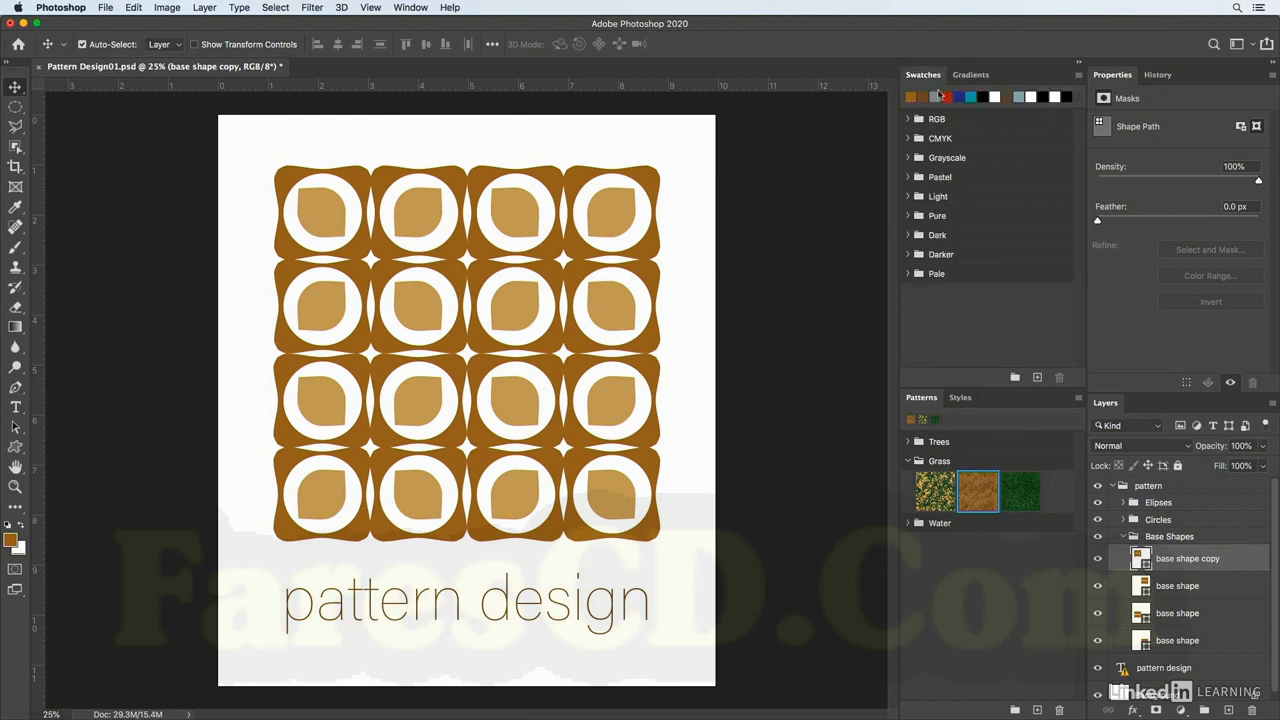
pyautogui.click(972, 96)
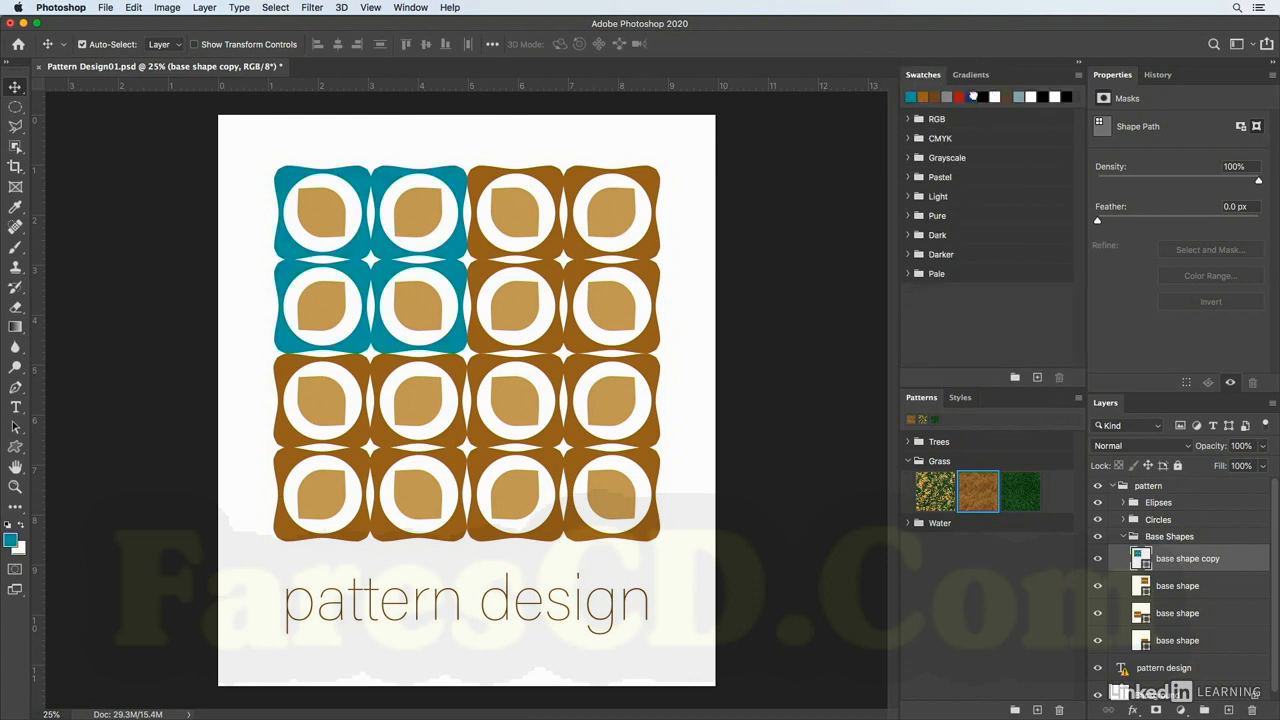
# Apply a gradient preset and the green Grass pattern to the base shape copy layer.
pyautogui.click(975, 76)
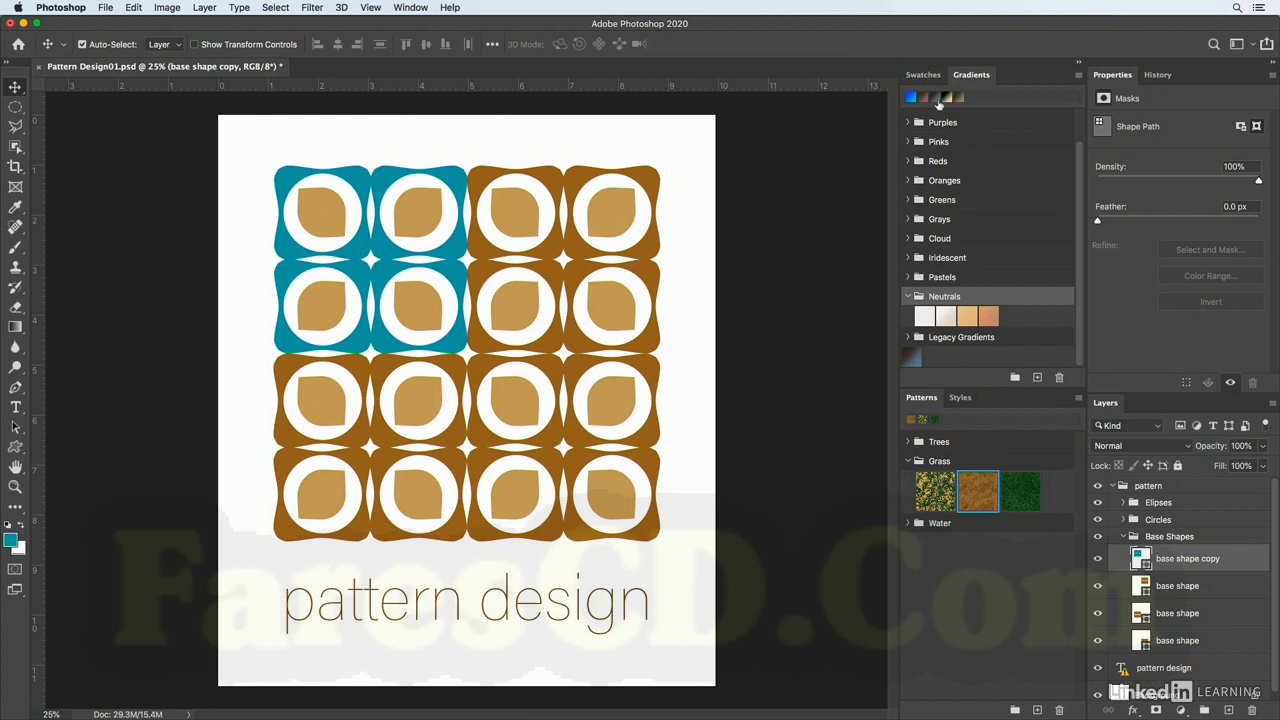
pyautogui.click(935, 97)
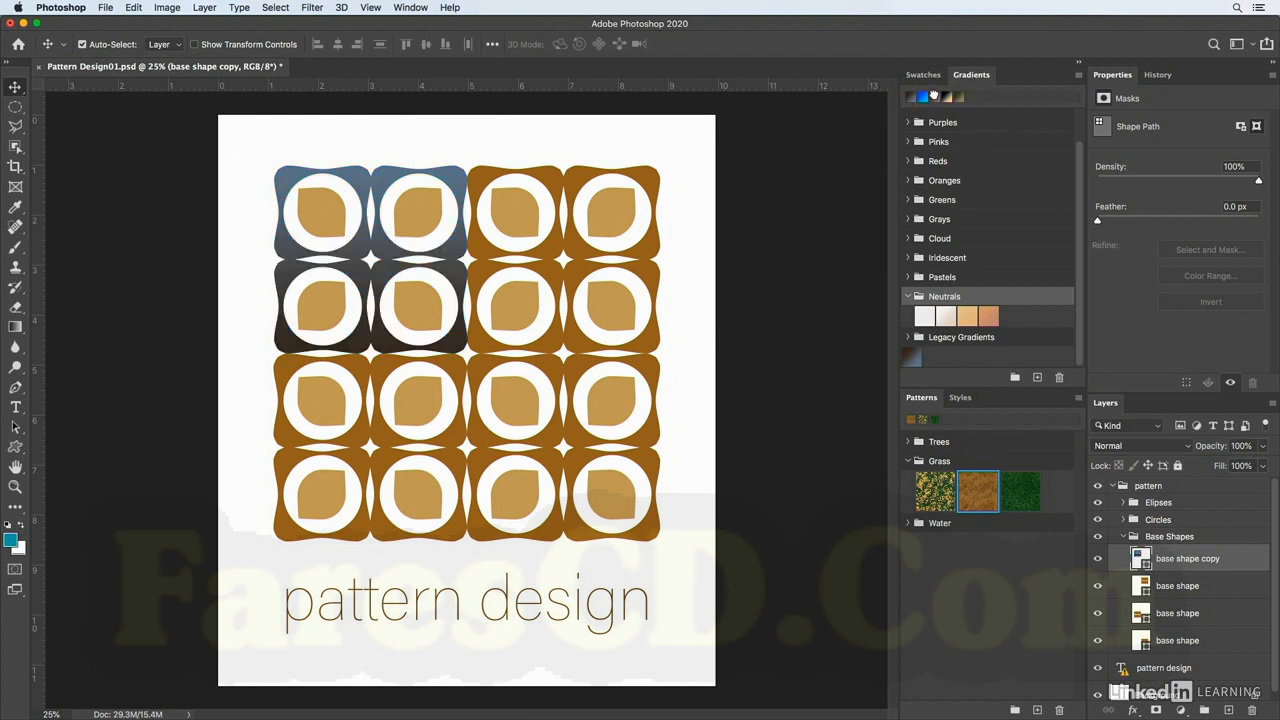
pyautogui.click(1025, 500)
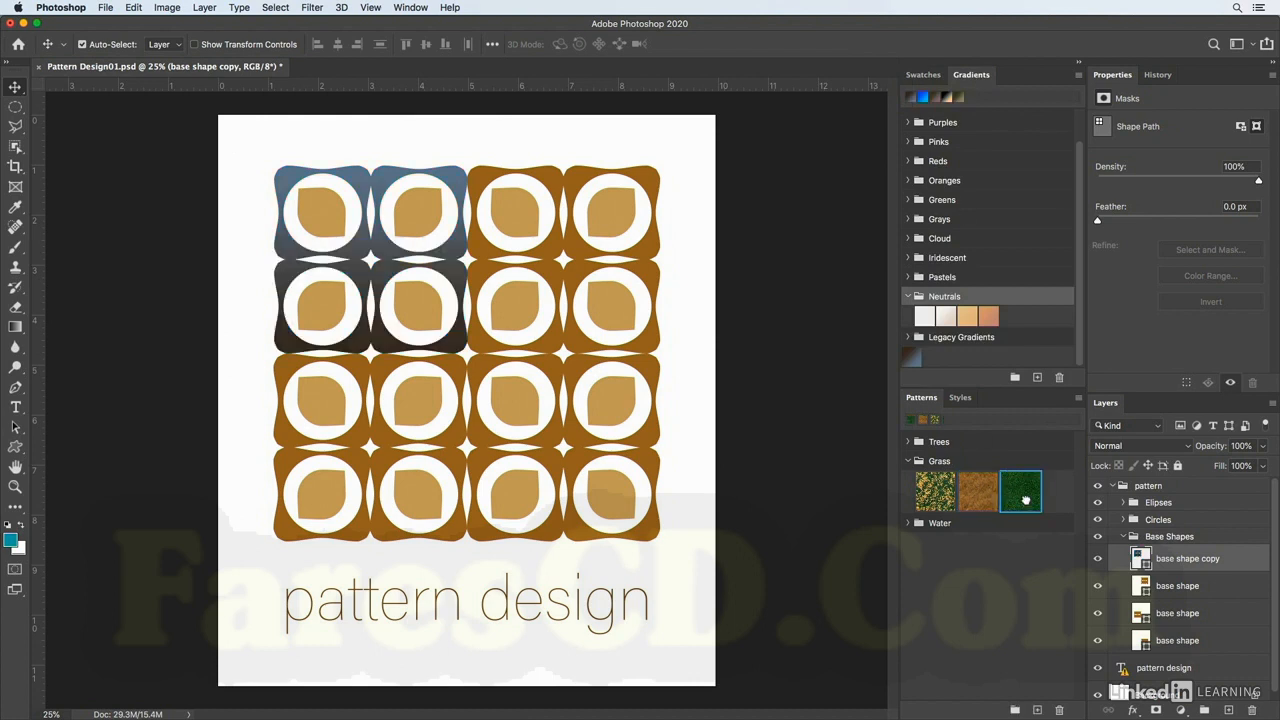
# Apply the brown swatch color back to the base shape copy layer.
pyautogui.click(923, 74)
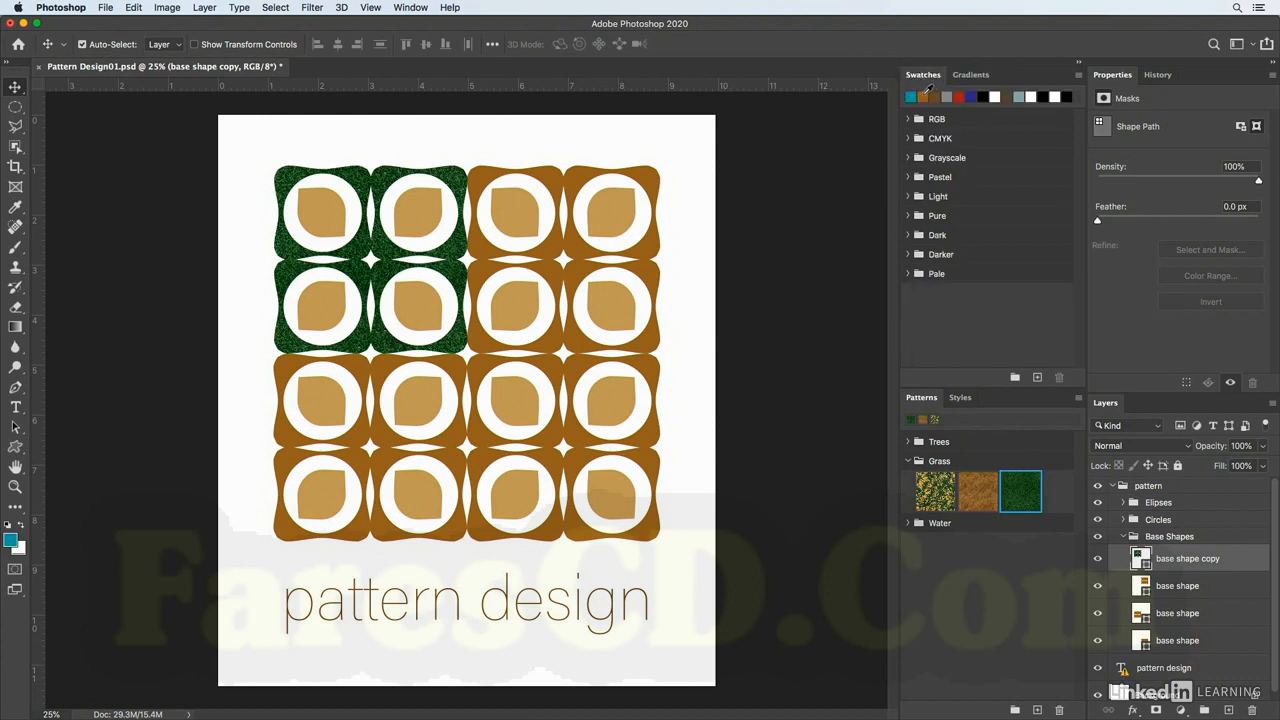
pyautogui.click(921, 96)
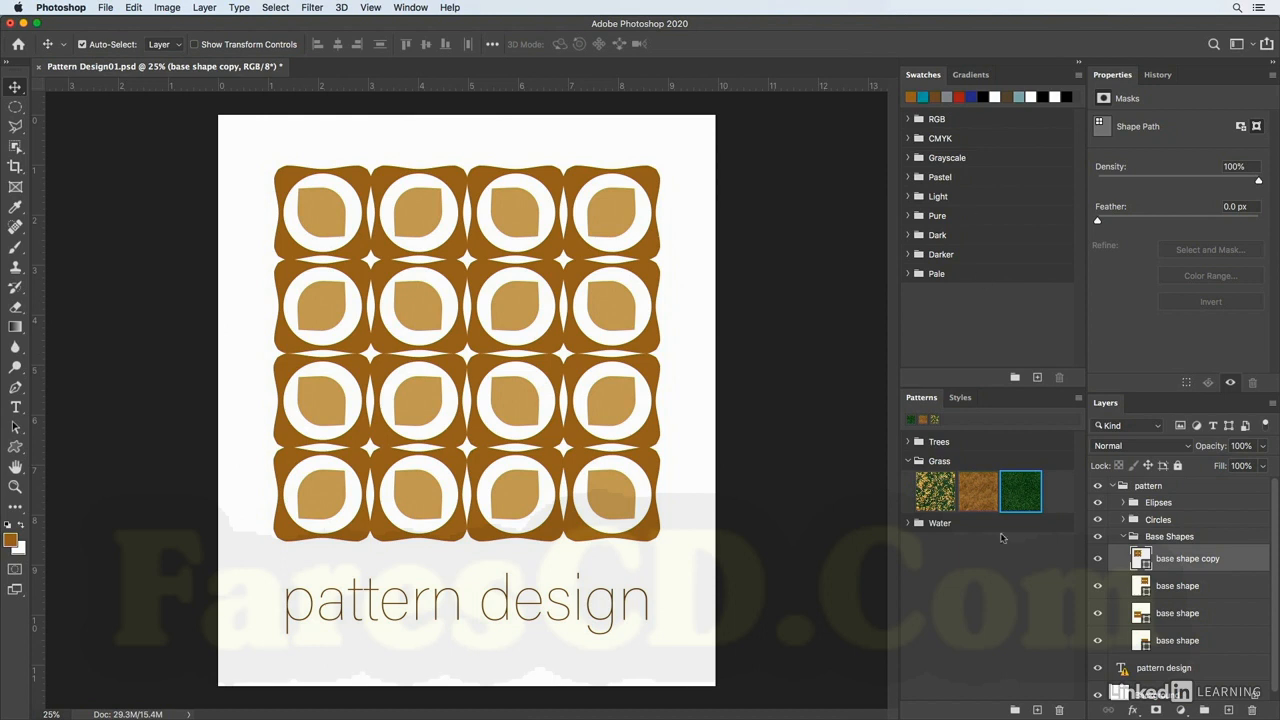
# Add a Gradient Overlay style to the base shape copy layer using a blue gradient from the Blues set.
pyautogui.click(1133, 710)
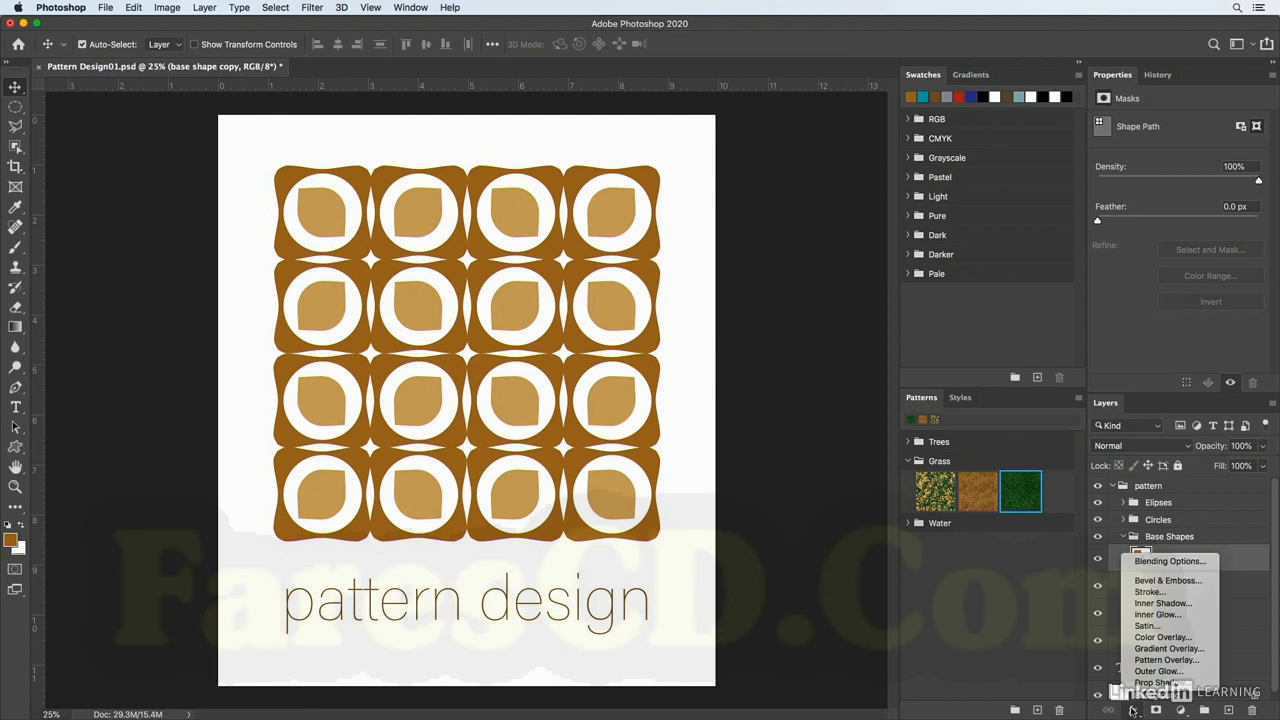
pyautogui.click(1166, 650)
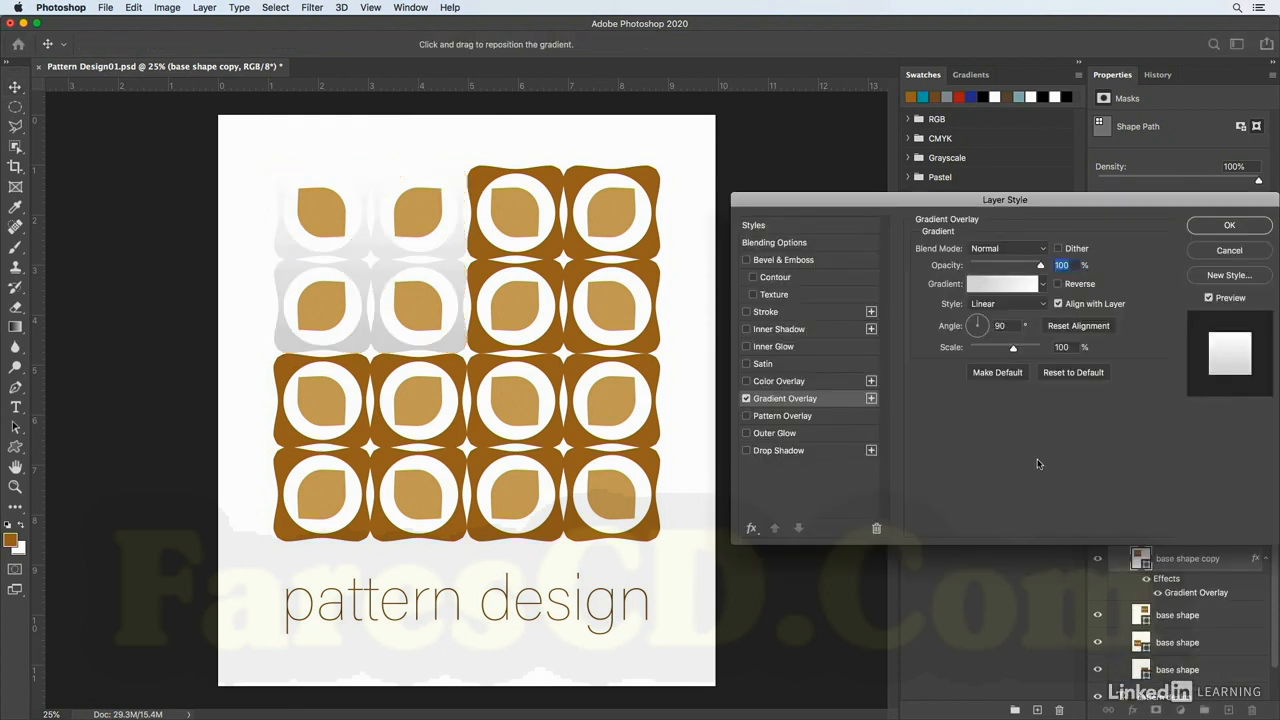
pyautogui.click(1043, 284)
pyautogui.moveTo(1061, 315); pyautogui.dragTo(1062, 311)
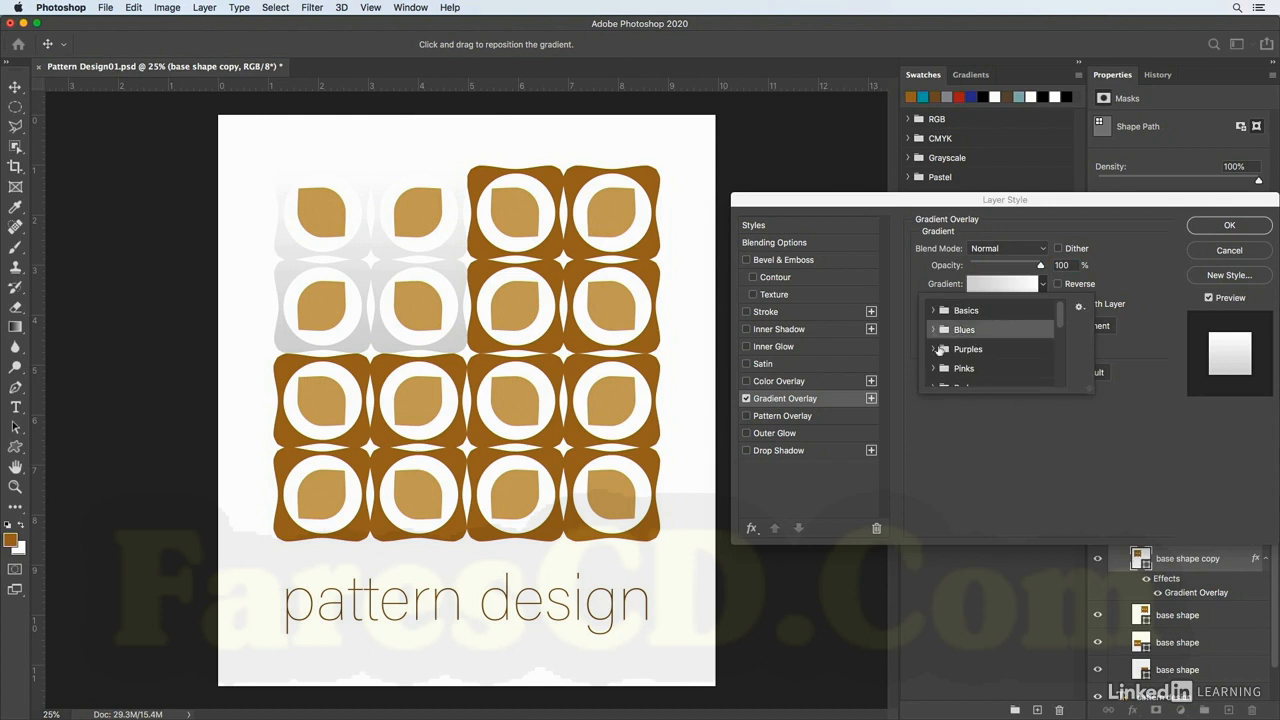
pyautogui.click(932, 330)
pyautogui.click(989, 356)
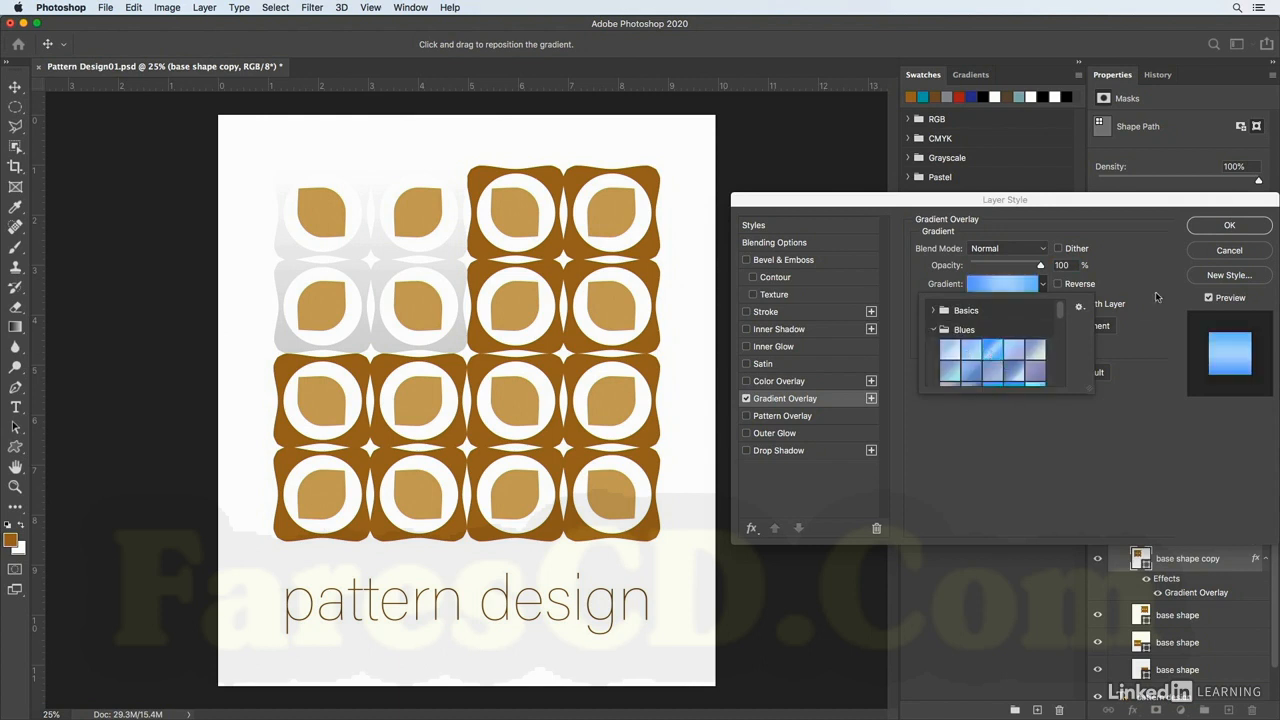
pyautogui.click(1162, 290)
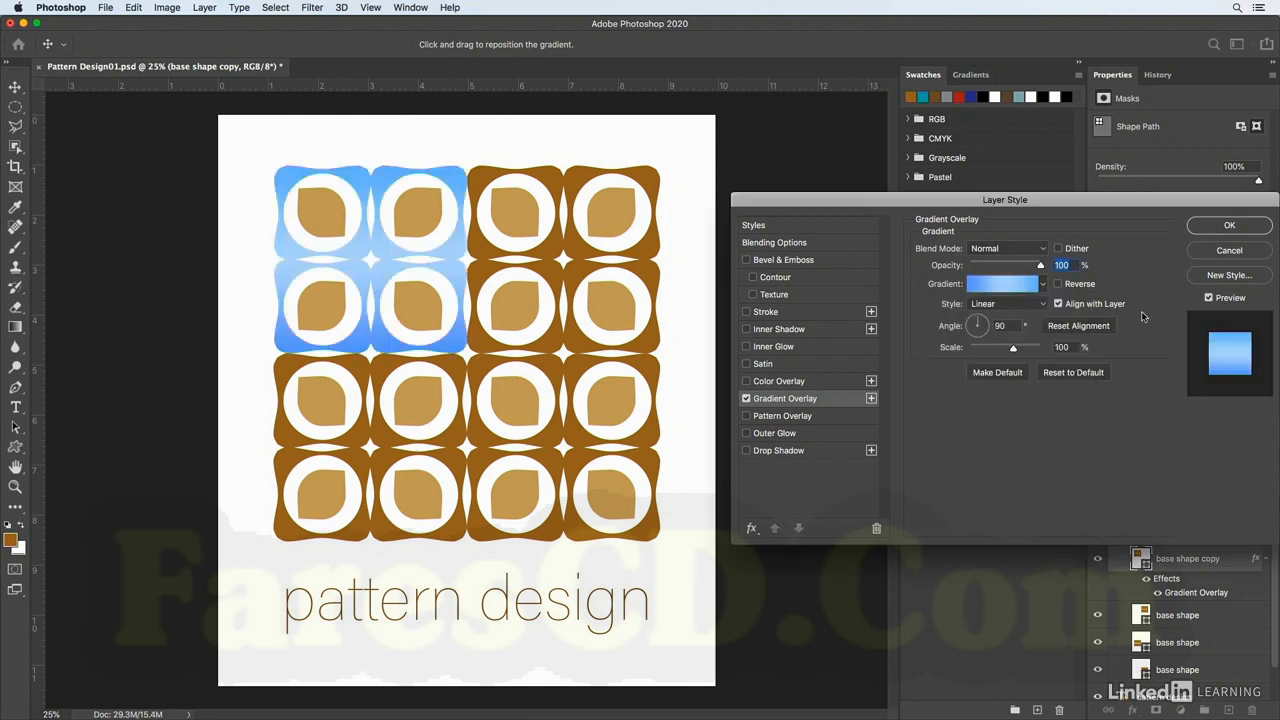
# Add a Pattern Overlay effect using the first pattern from the Grass set.
pyautogui.click(746, 415)
pyautogui.click(791, 416)
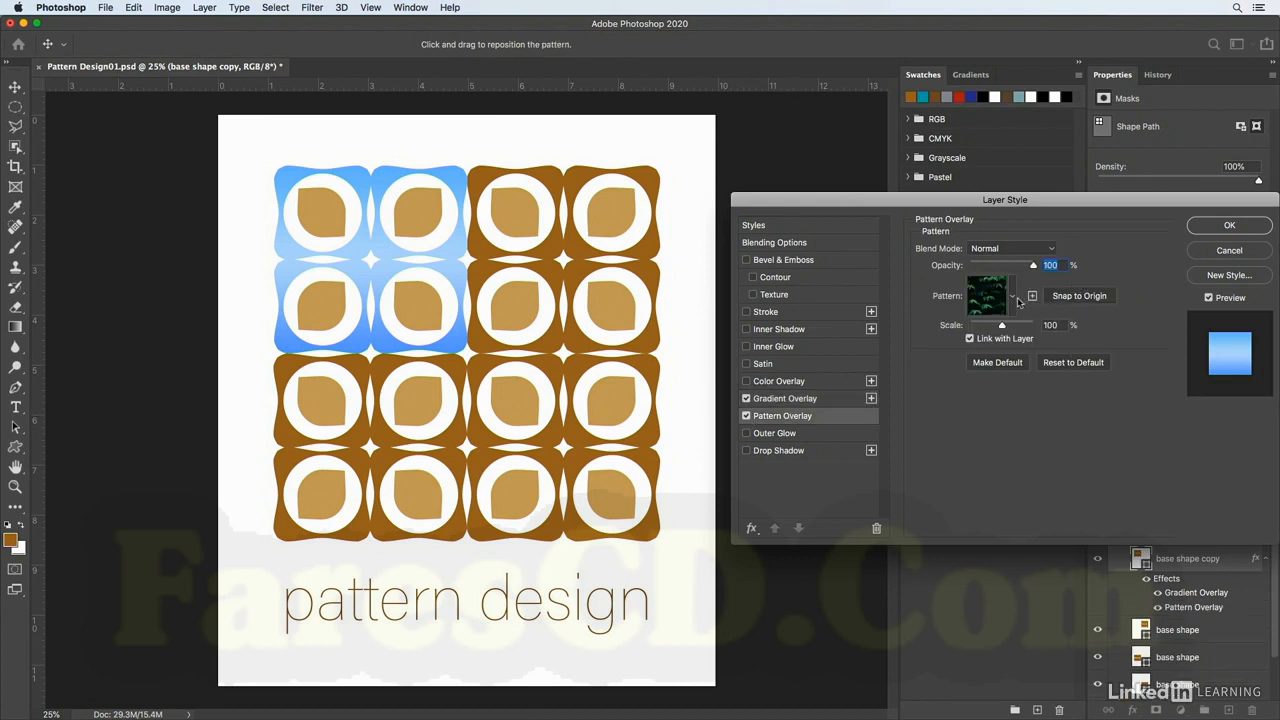
pyautogui.click(1012, 297)
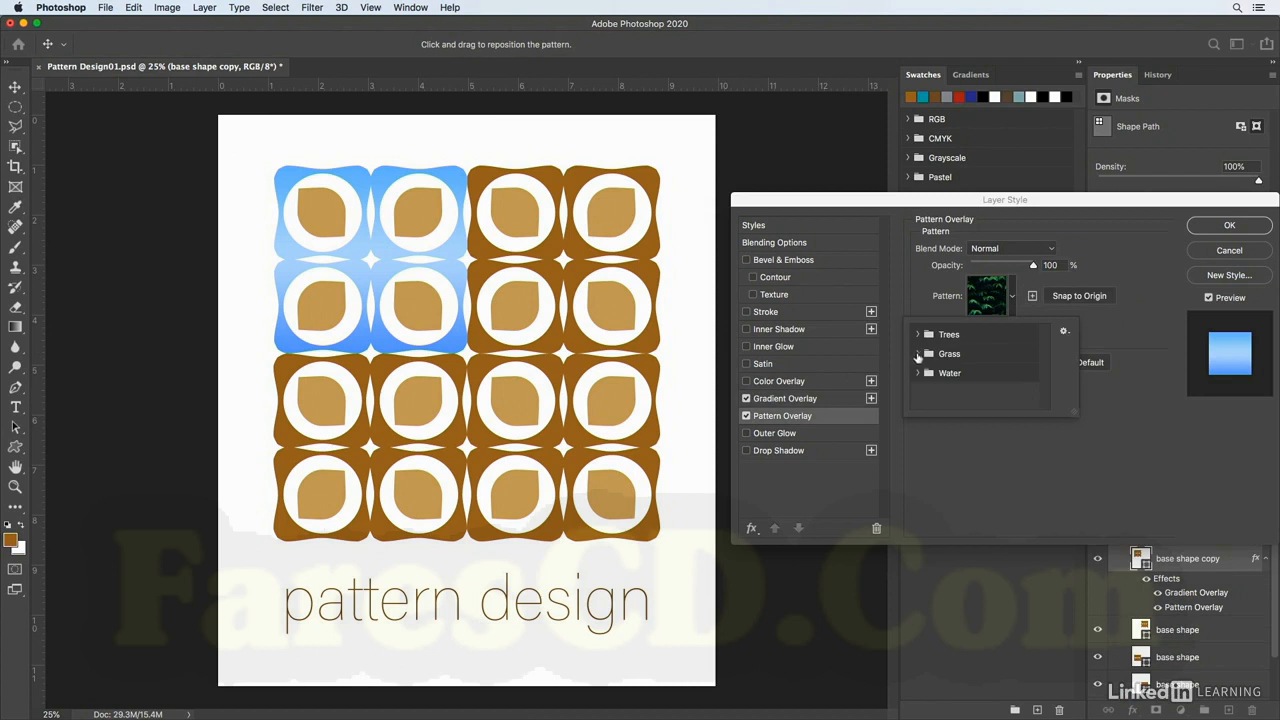
pyautogui.click(917, 353)
pyautogui.click(934, 373)
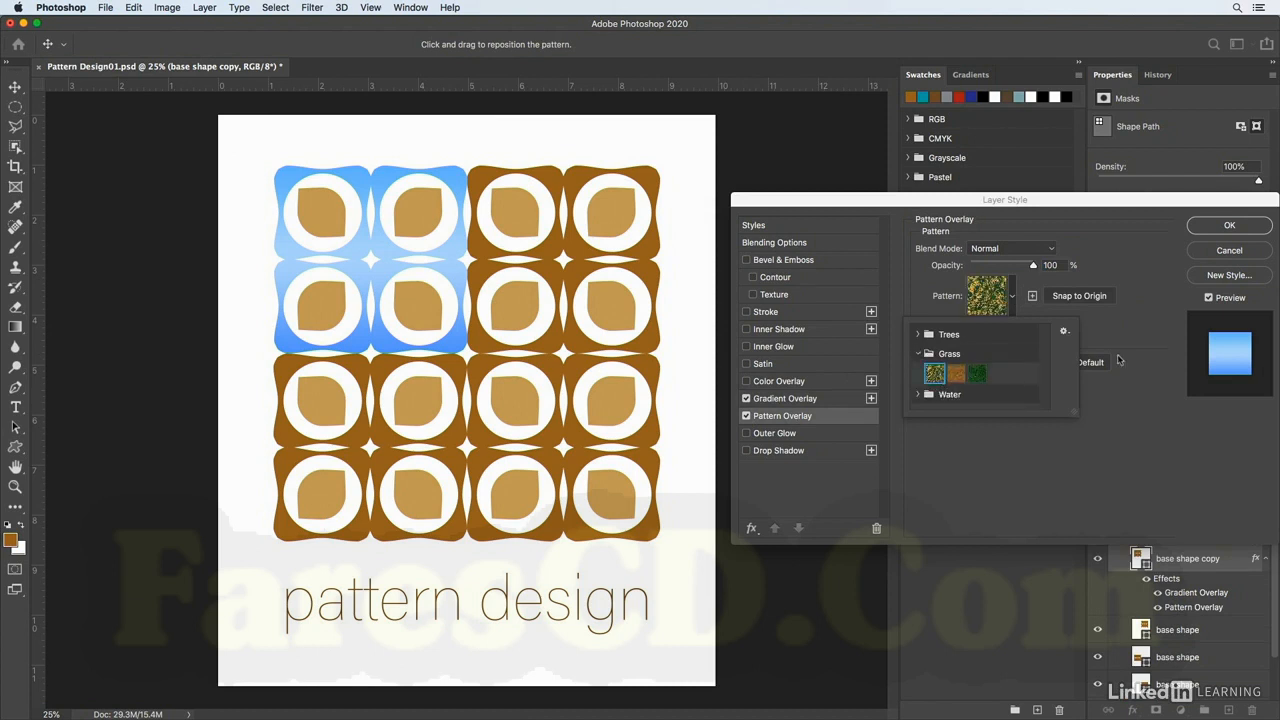
pyautogui.click(1139, 478)
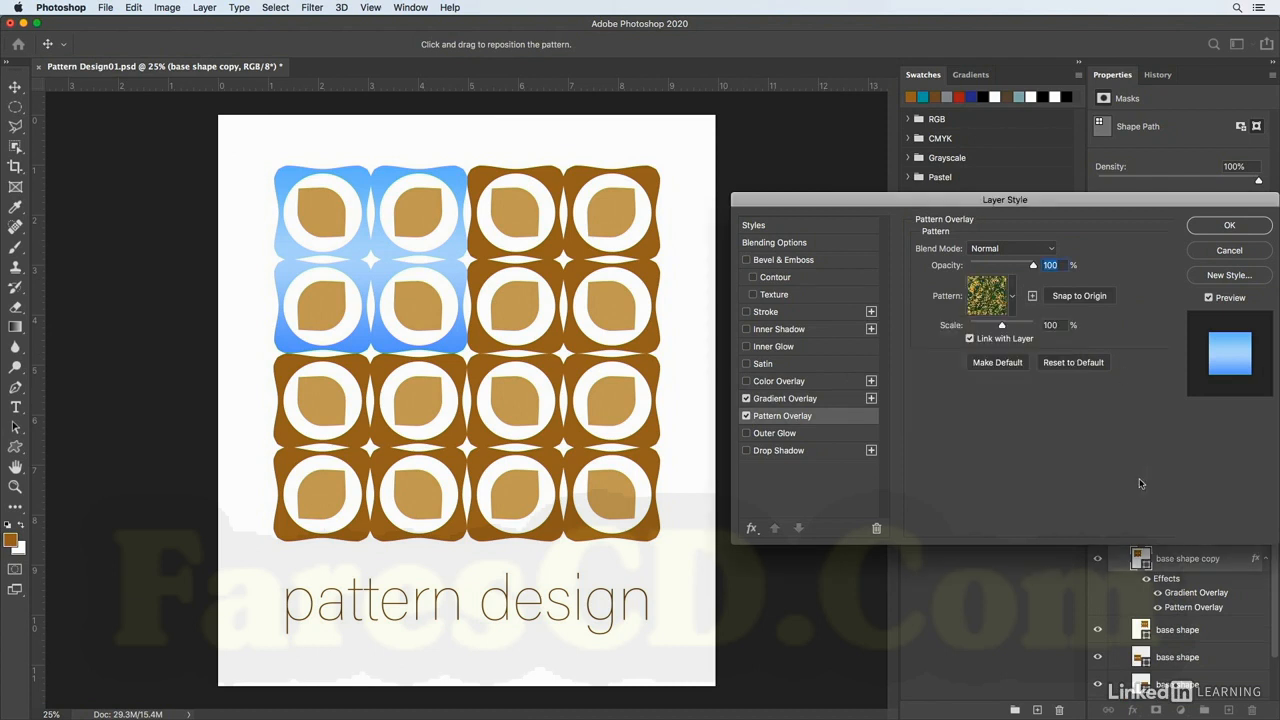
# Set the Gradient Overlay's blend mode to Color.
pyautogui.click(799, 399)
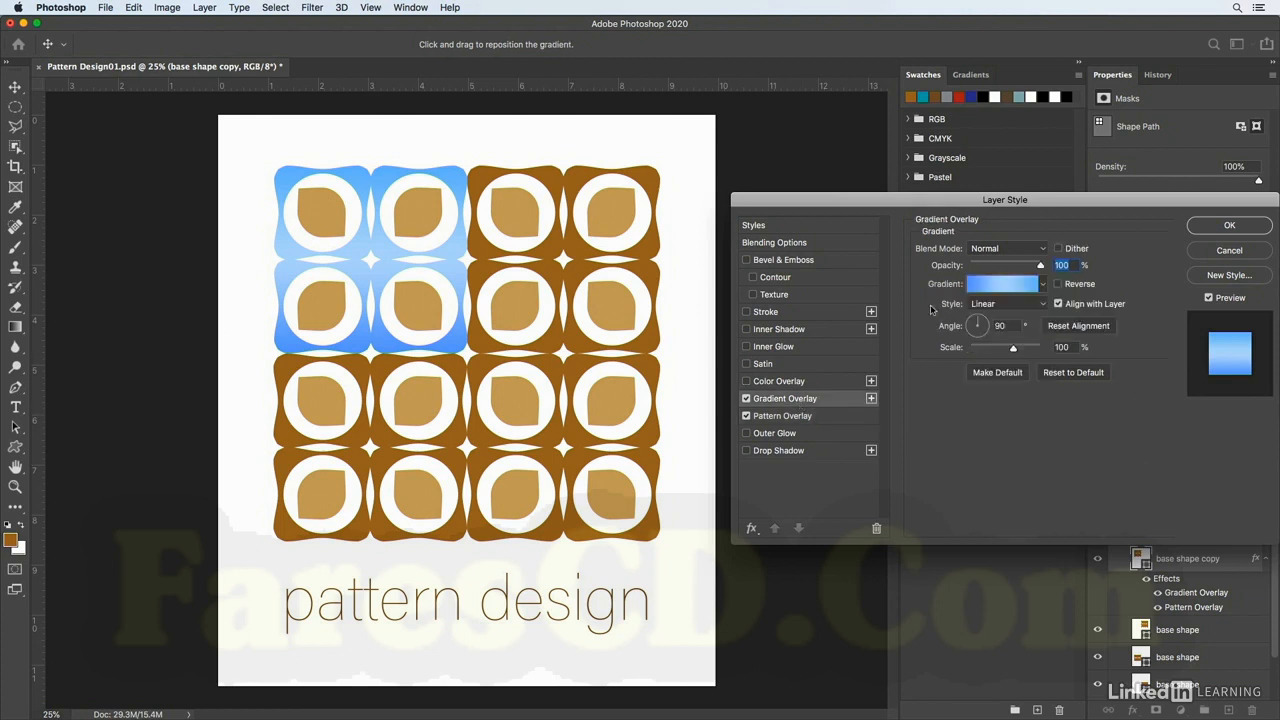
pyautogui.click(997, 248)
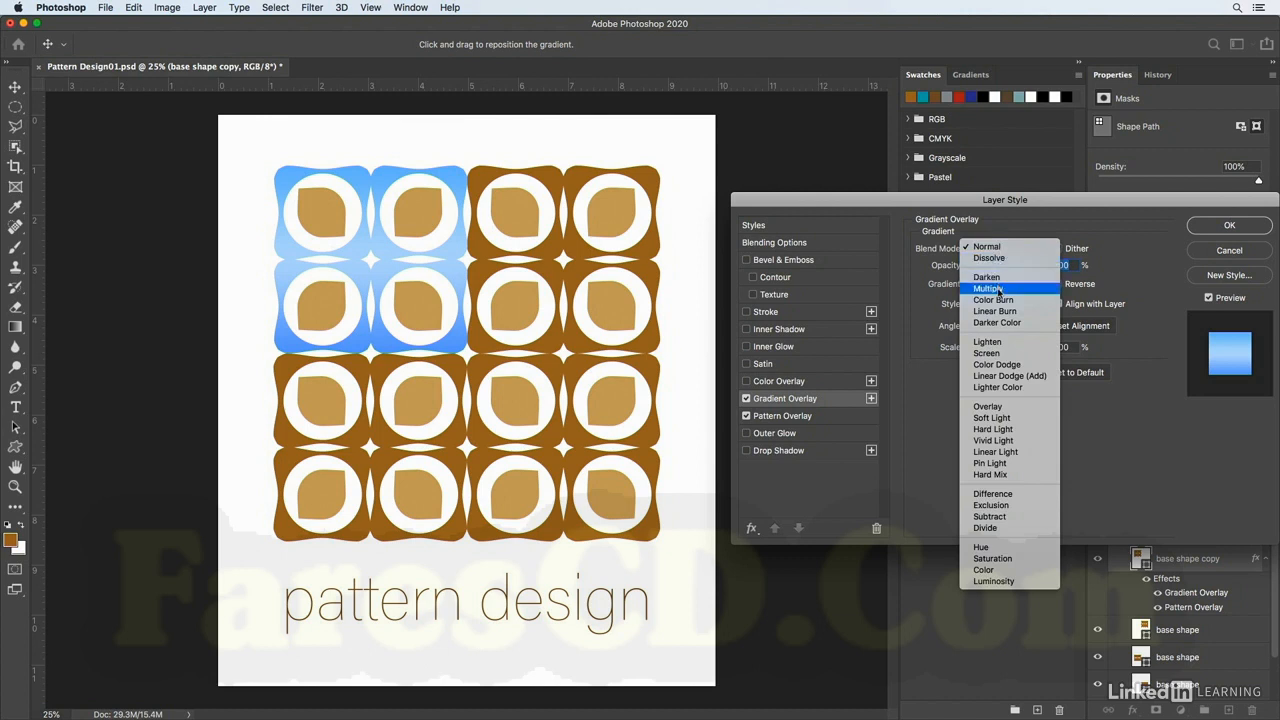
pyautogui.click(997, 289)
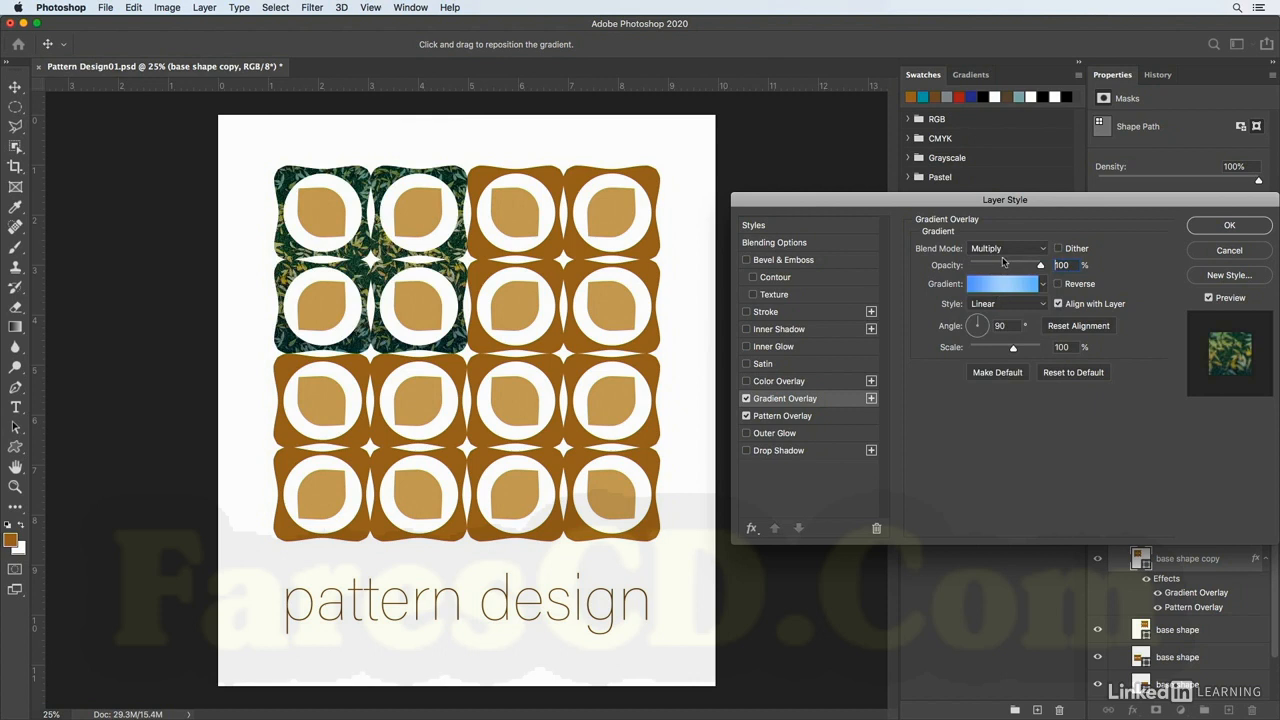
pyautogui.click(1006, 250)
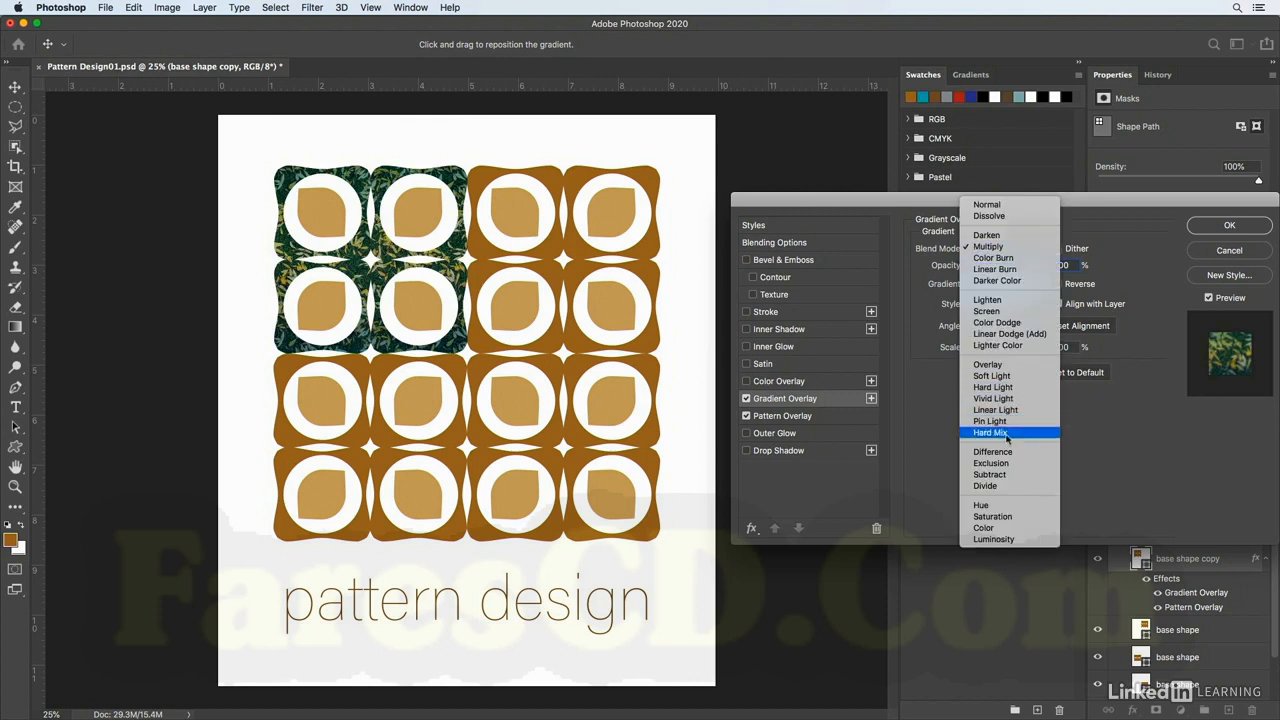
pyautogui.click(998, 528)
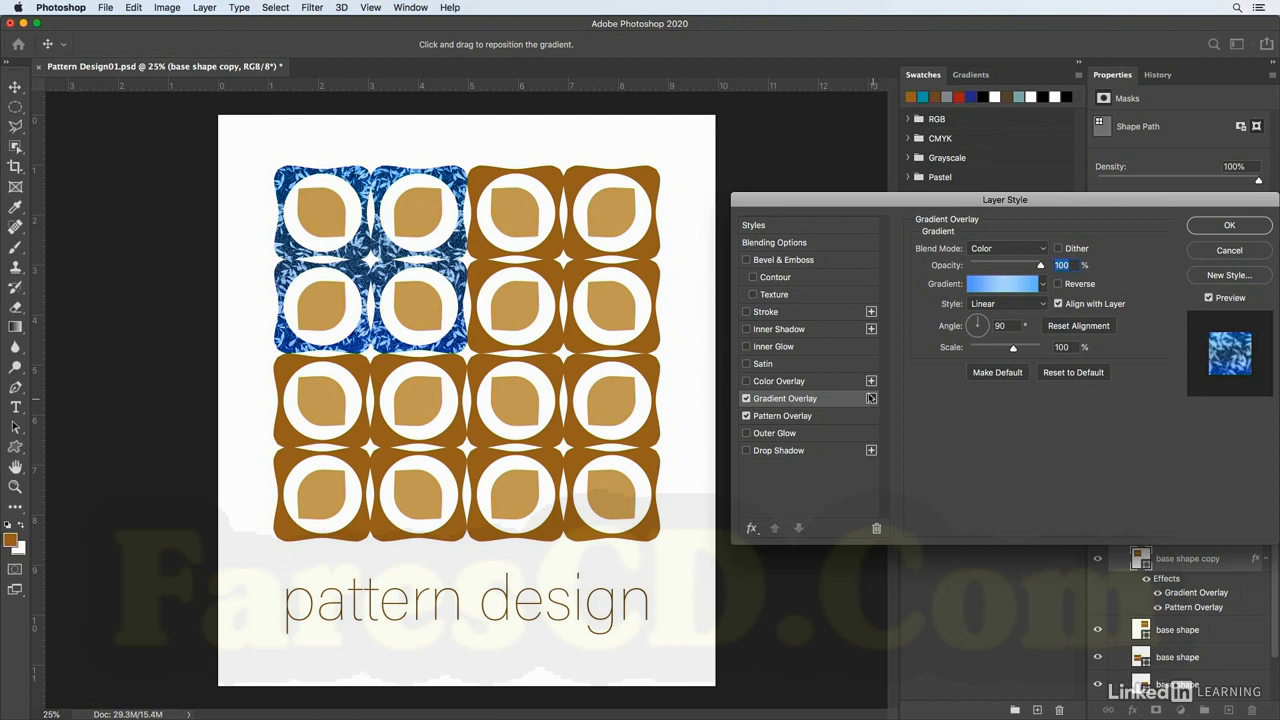
# Enable the Color Overlay effect and confirm the layer style.
pyautogui.click(746, 382)
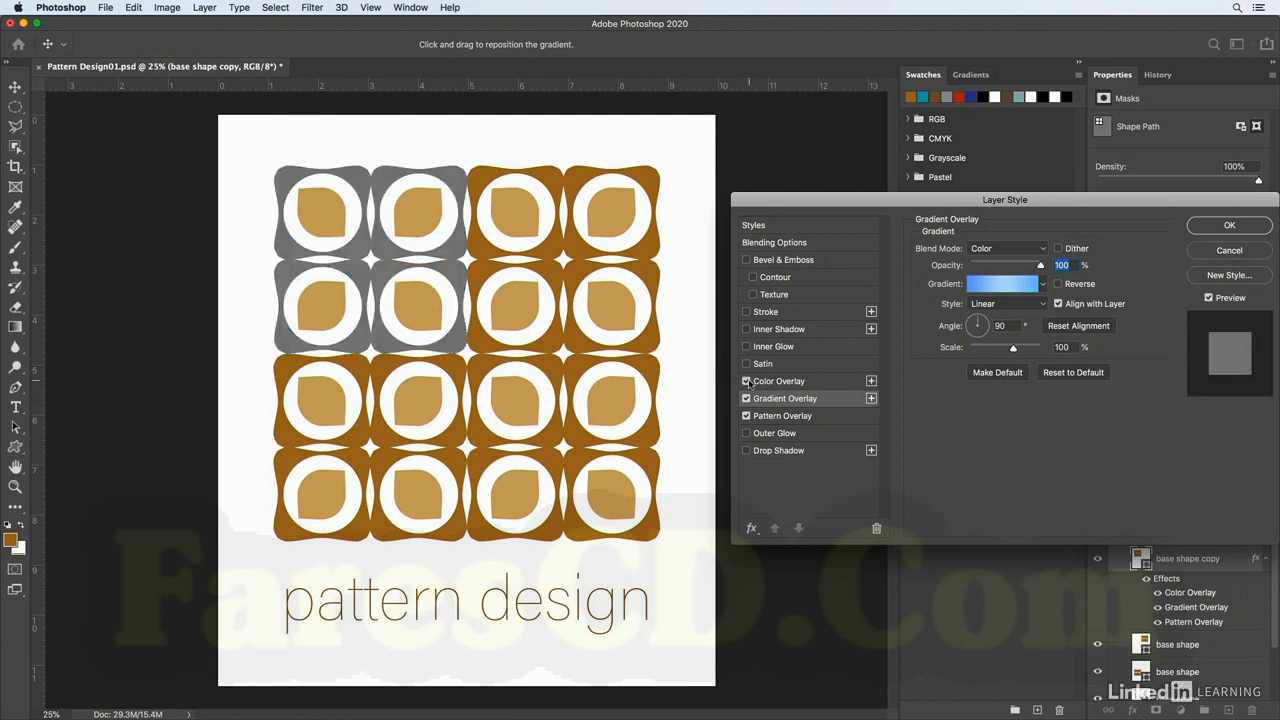
pyautogui.click(746, 382)
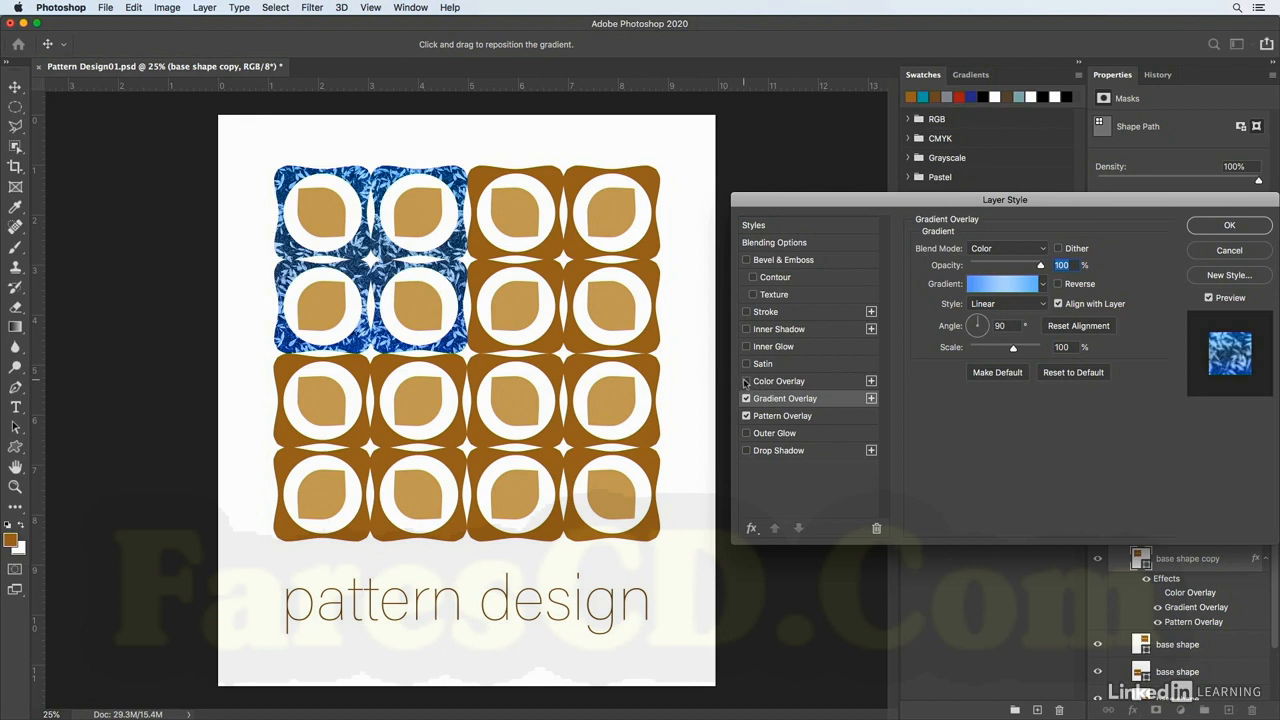
pyautogui.click(746, 382)
pyautogui.click(1229, 226)
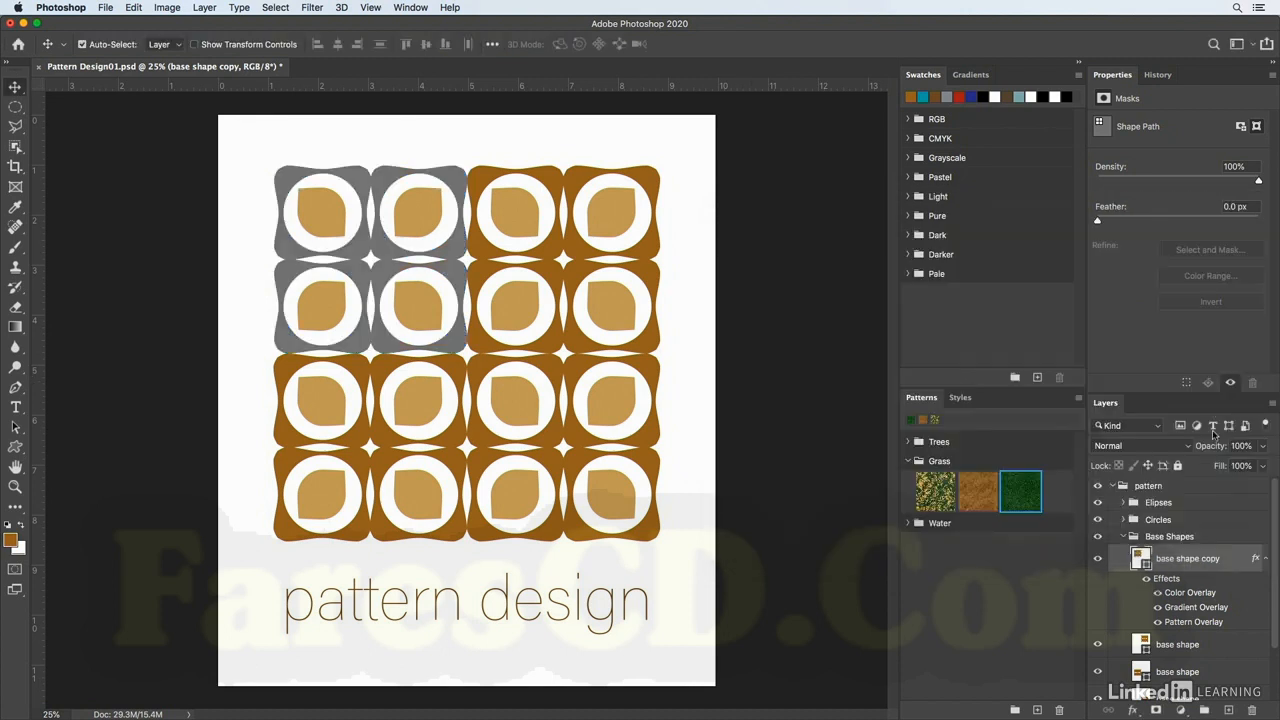
# Compare the Color and Gradient Overlay effects by toggling their visibility, and delete the Gradient and Pattern Overlay effects.
pyautogui.click(1158, 592)
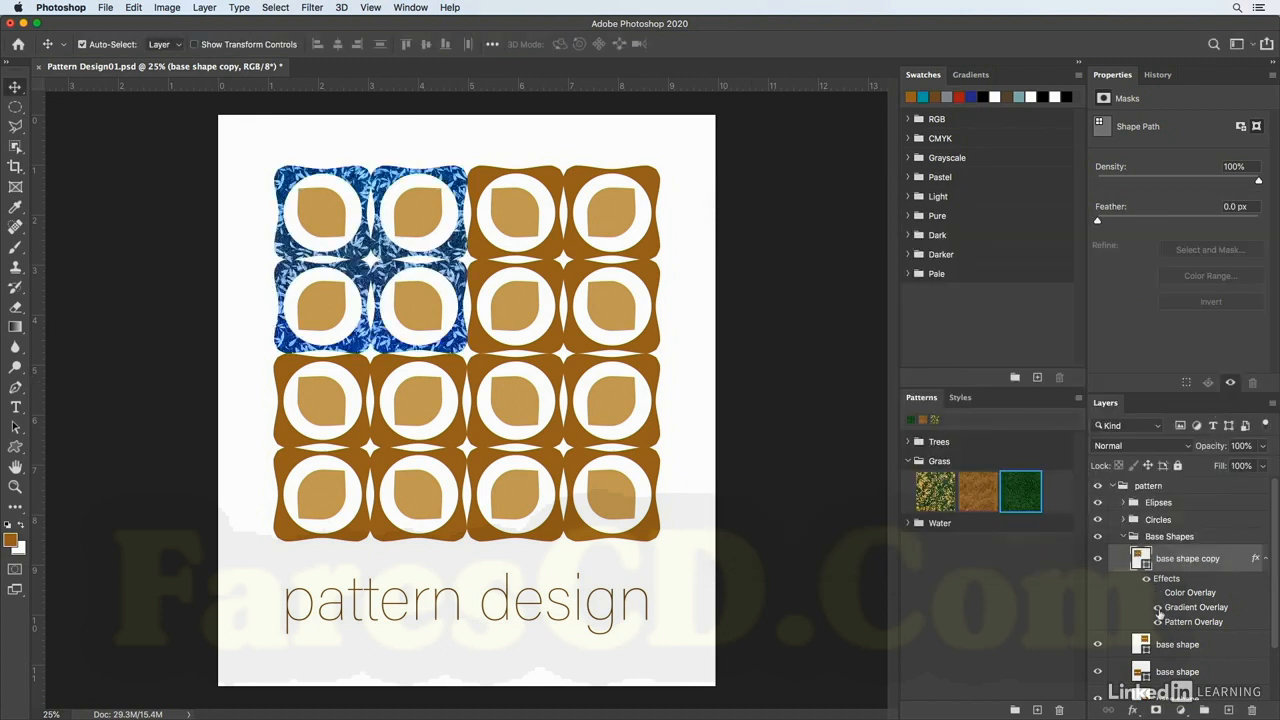
pyautogui.click(1158, 607)
pyautogui.click(1158, 592)
pyautogui.click(1158, 592)
pyautogui.click(1158, 607)
pyautogui.click(1158, 592)
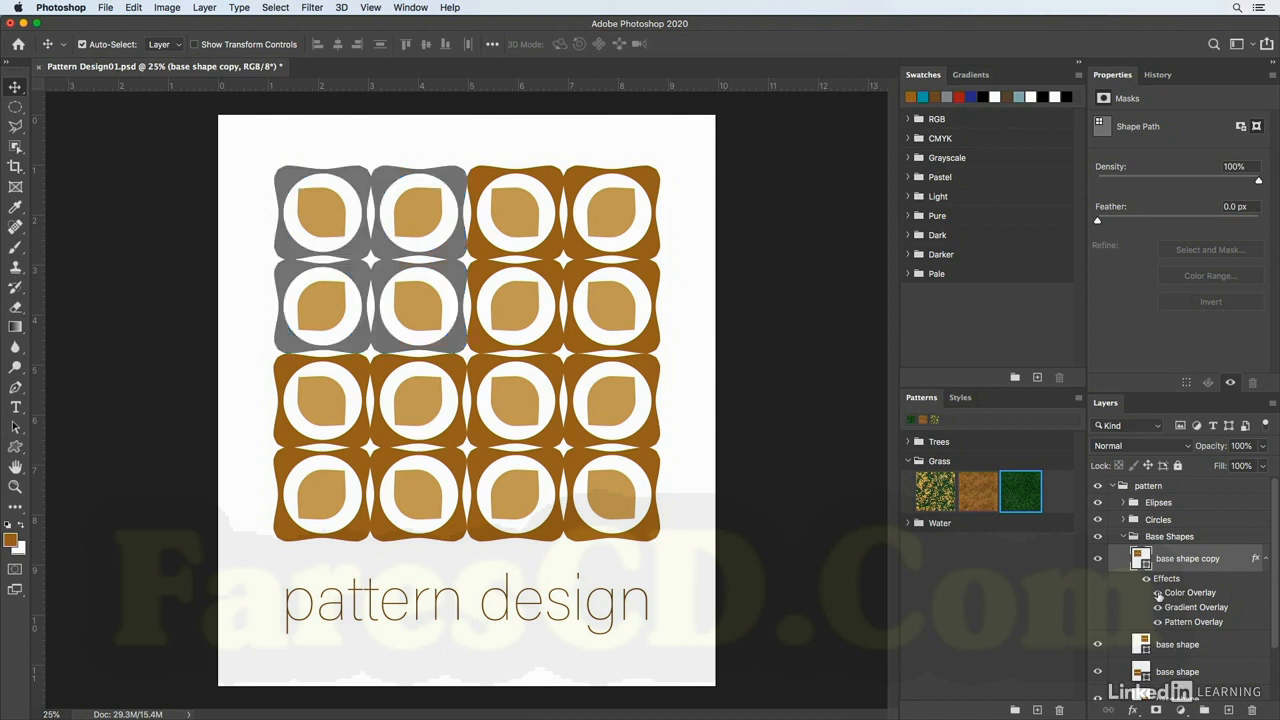
pyautogui.click(1158, 608)
pyautogui.moveTo(1180, 608); pyautogui.dragTo(1250, 706)
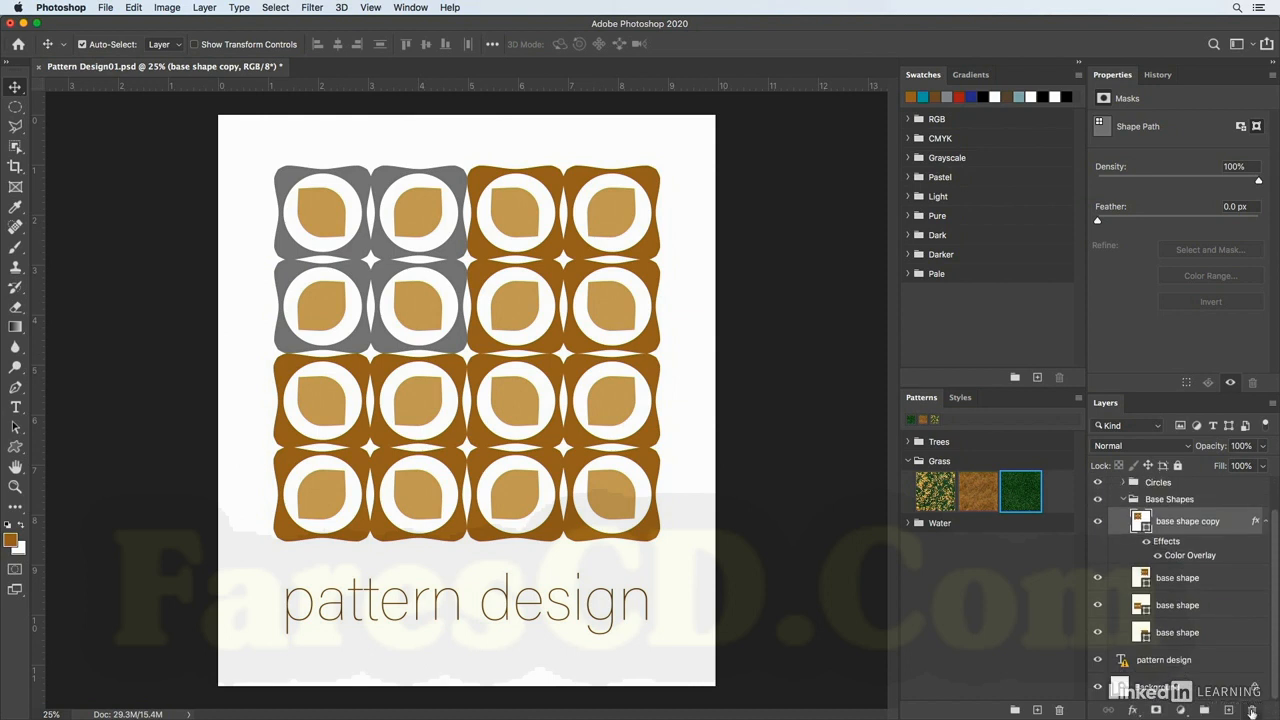
# Copy the layer style and move the Color Overlay effect onto the Base Shapes group, toggling its visibility to check.
pyautogui.rightClick(1203, 558)
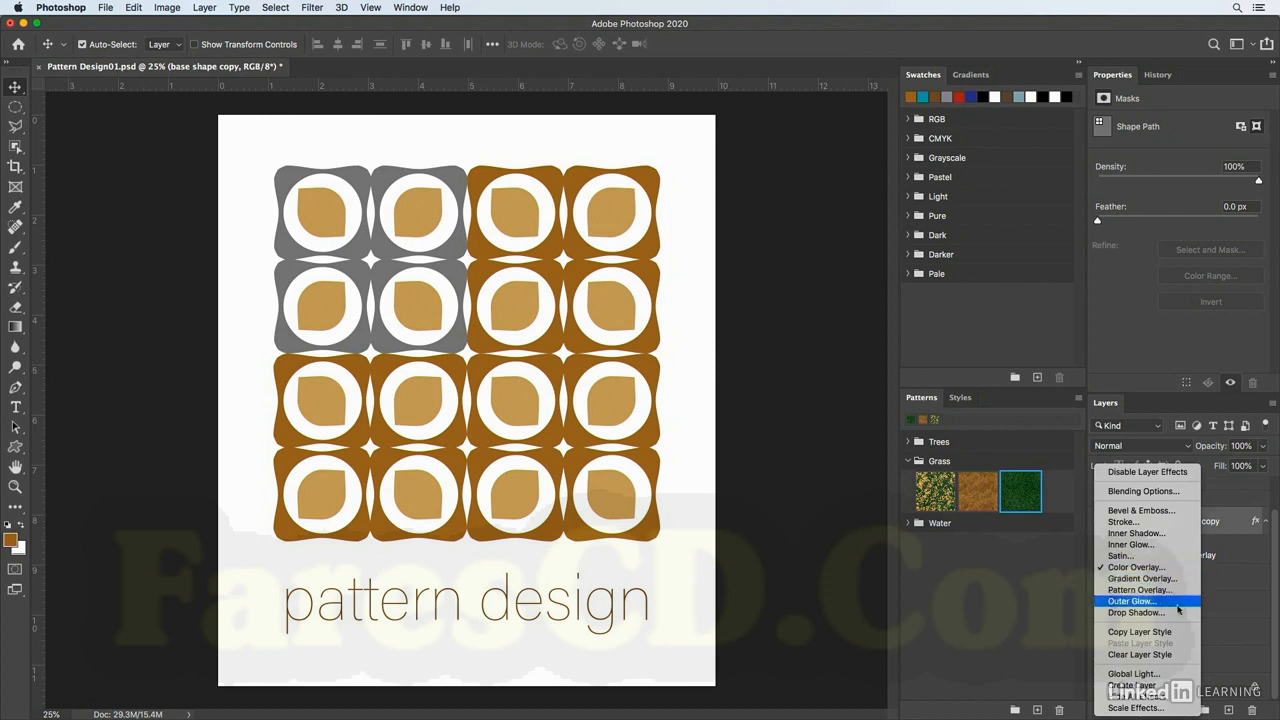
pyautogui.click(1140, 632)
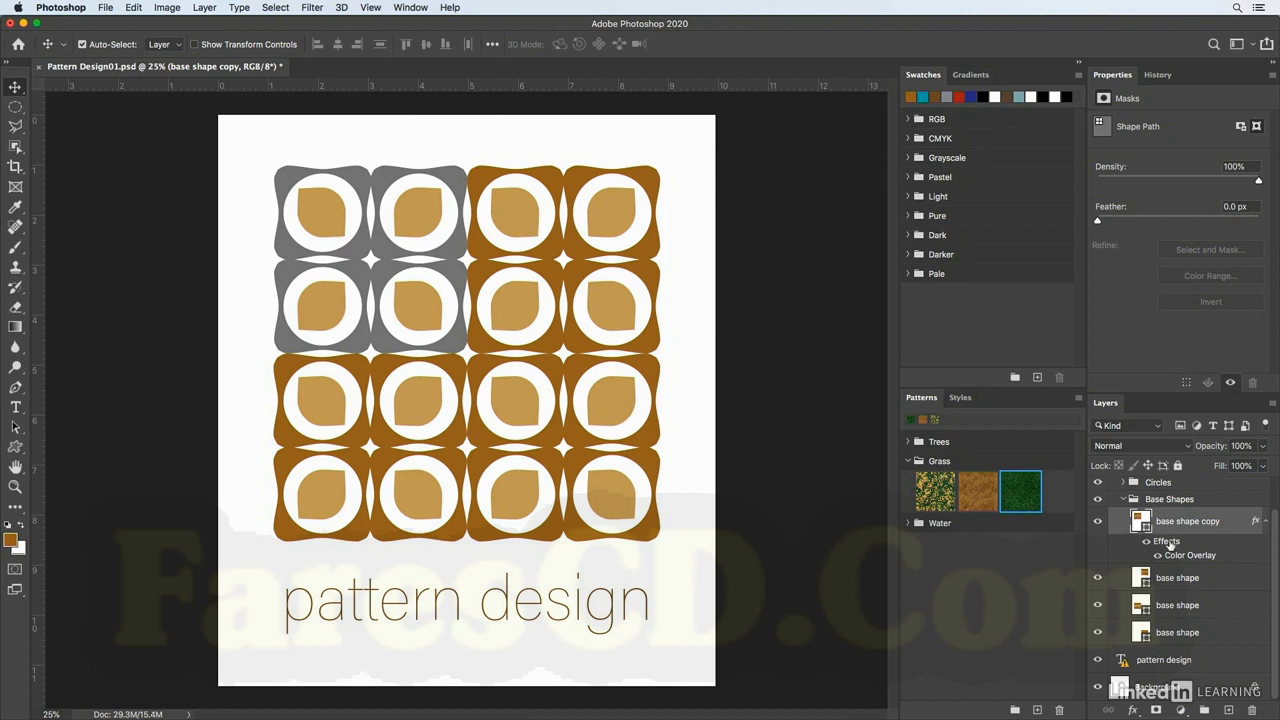
pyautogui.moveTo(1171, 546); pyautogui.dragTo(1176, 503)
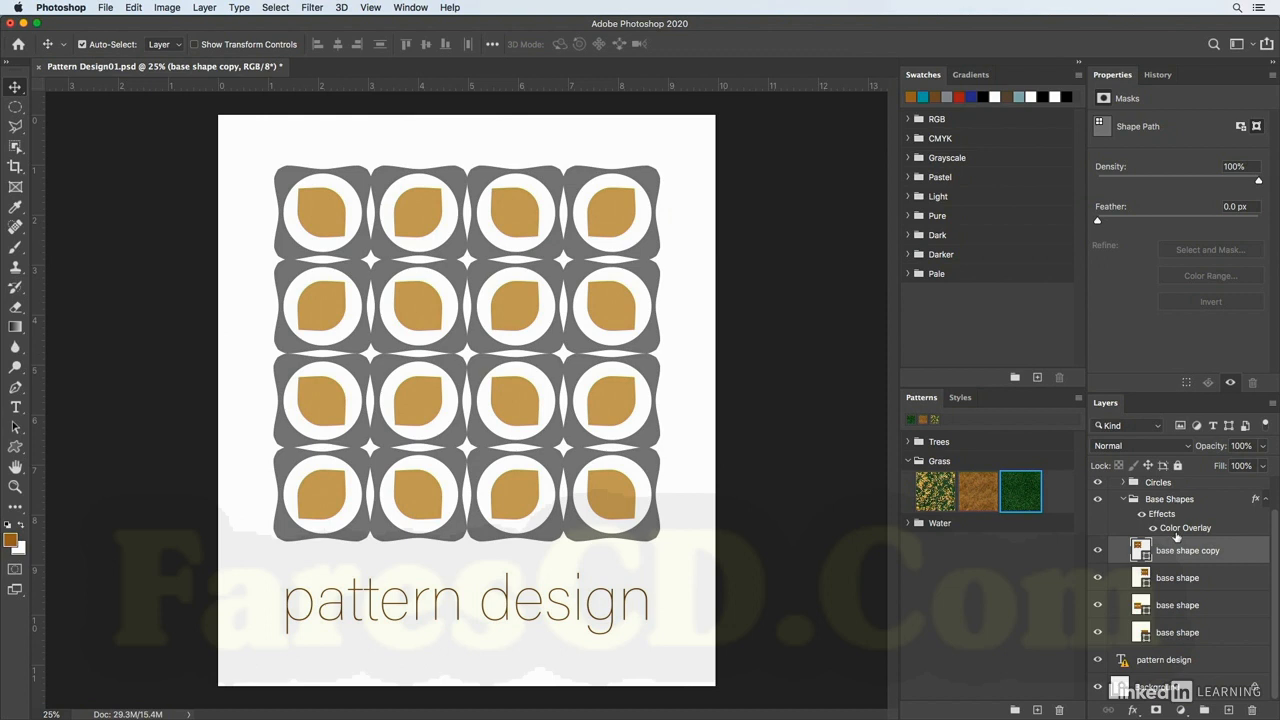
pyautogui.click(1153, 528)
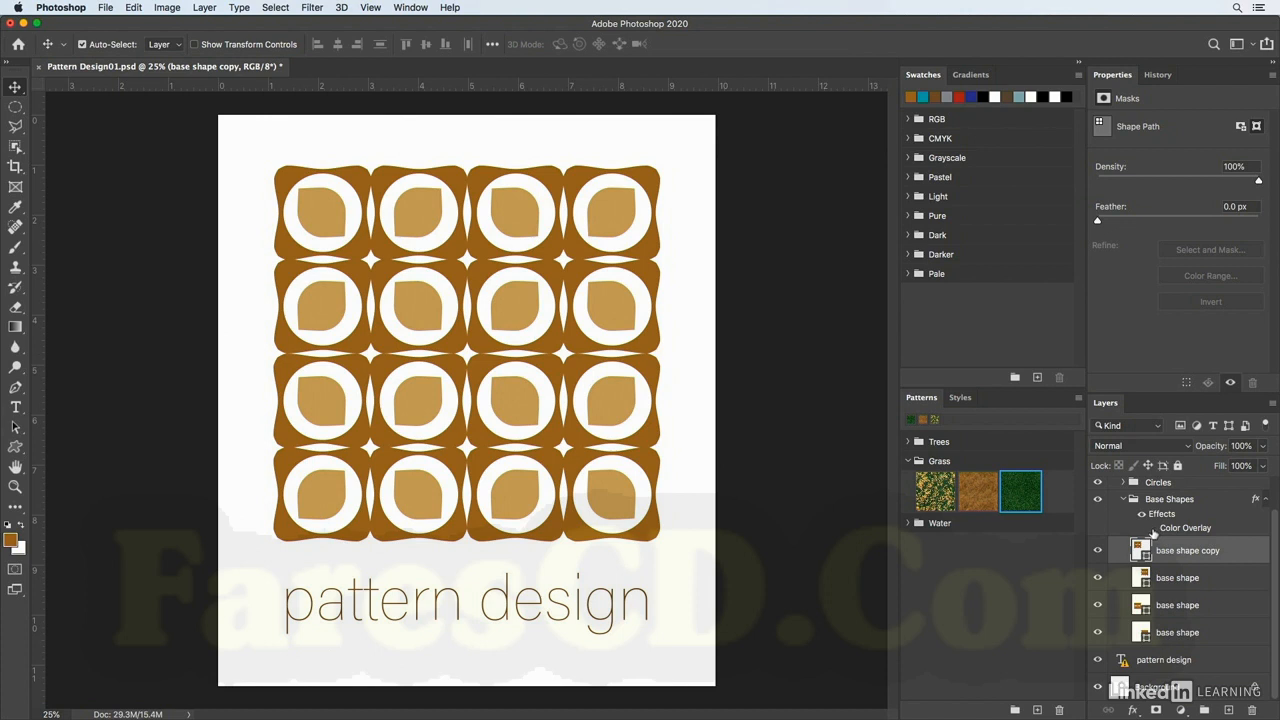
pyautogui.click(1153, 528)
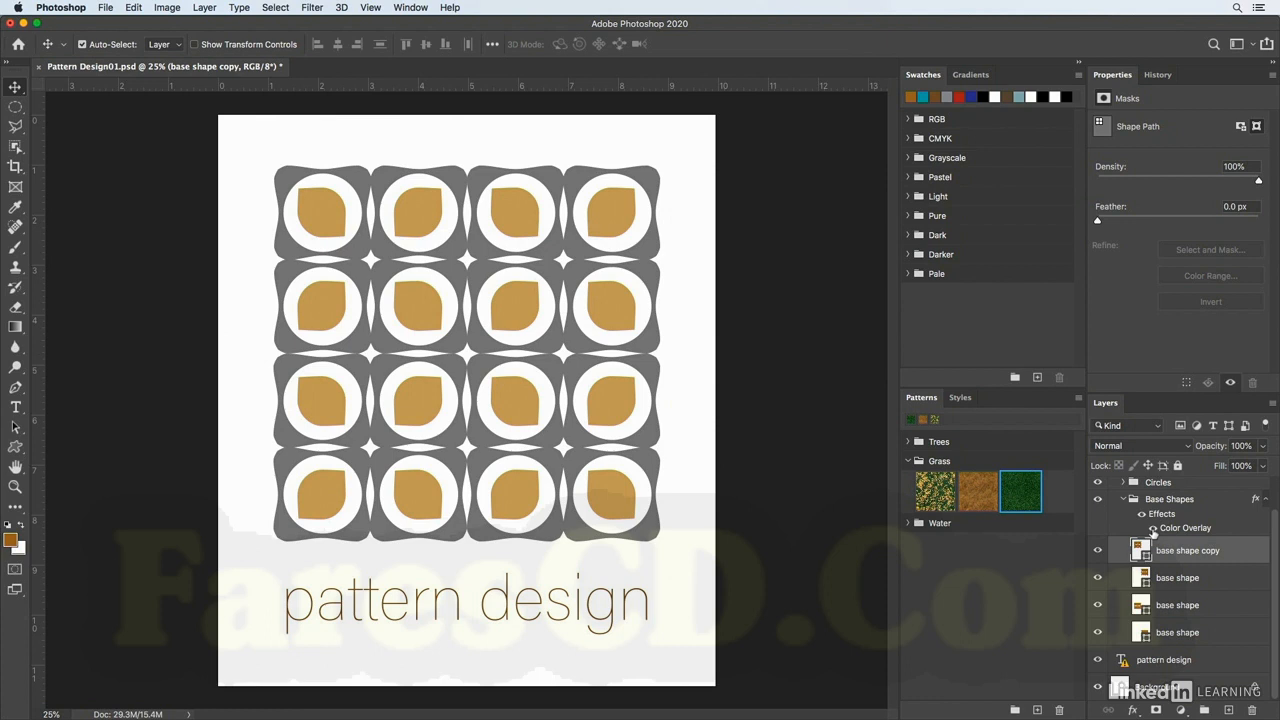
# Inside the Circles group, add a Gradient Fill layer above the top circle layer using a dark blue gradient preset.
pyautogui.click(1141, 485)
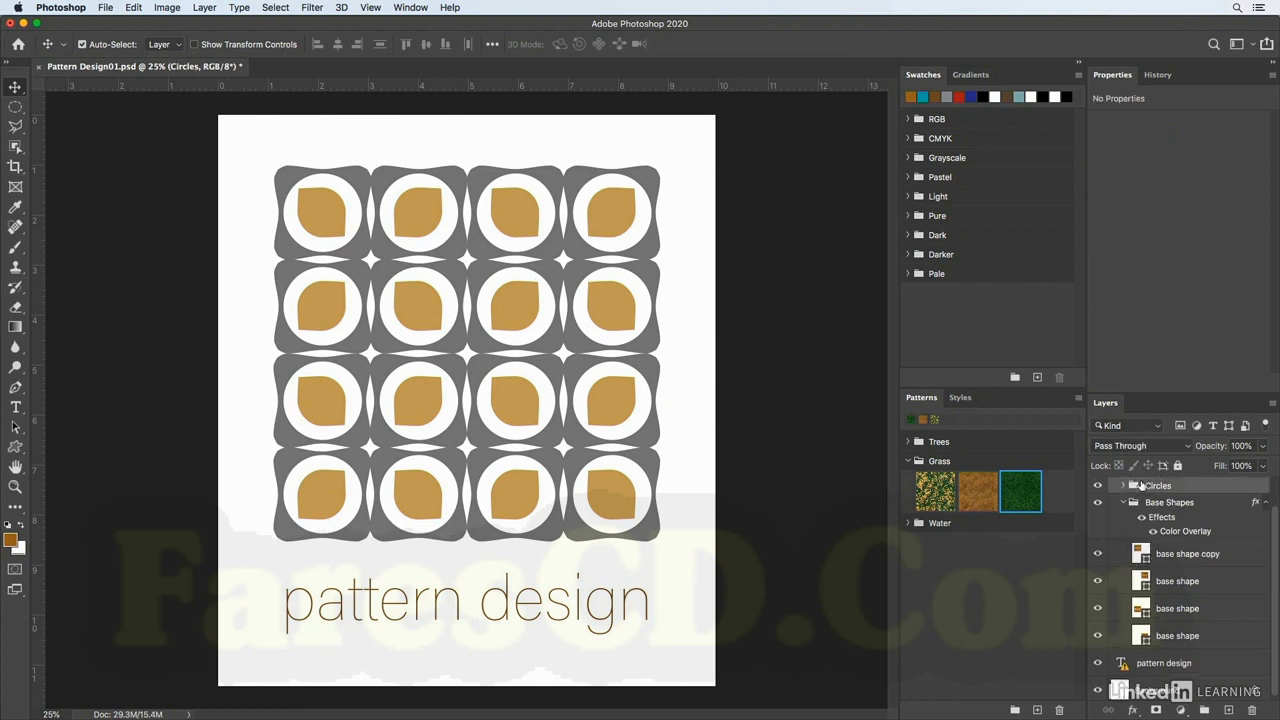
pyautogui.scroll(2, 1130, 505)
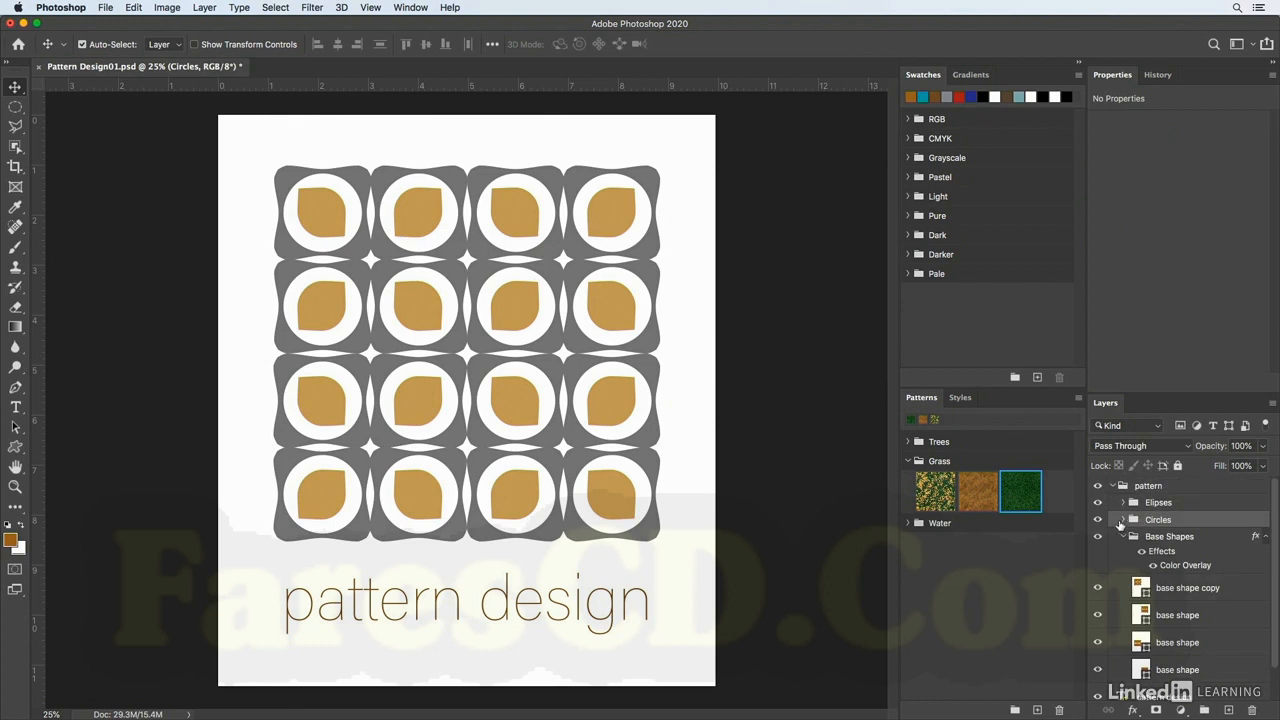
pyautogui.click(1125, 521)
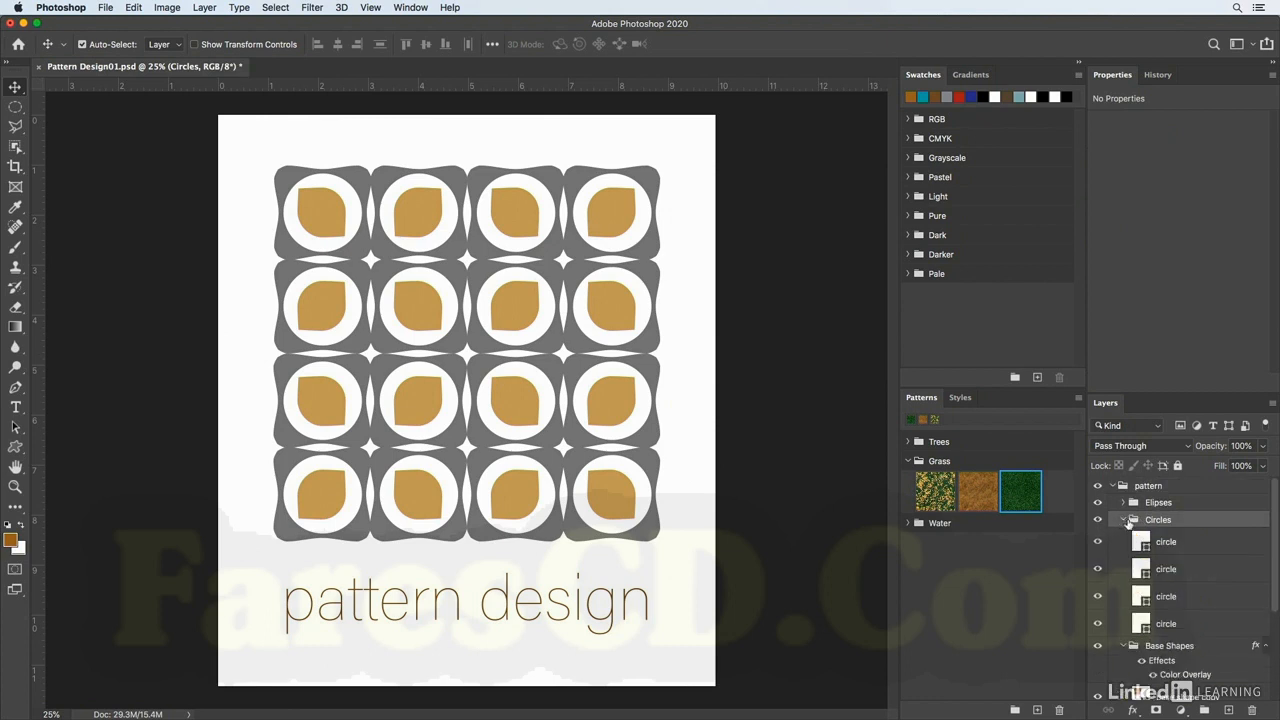
pyautogui.click(1145, 543)
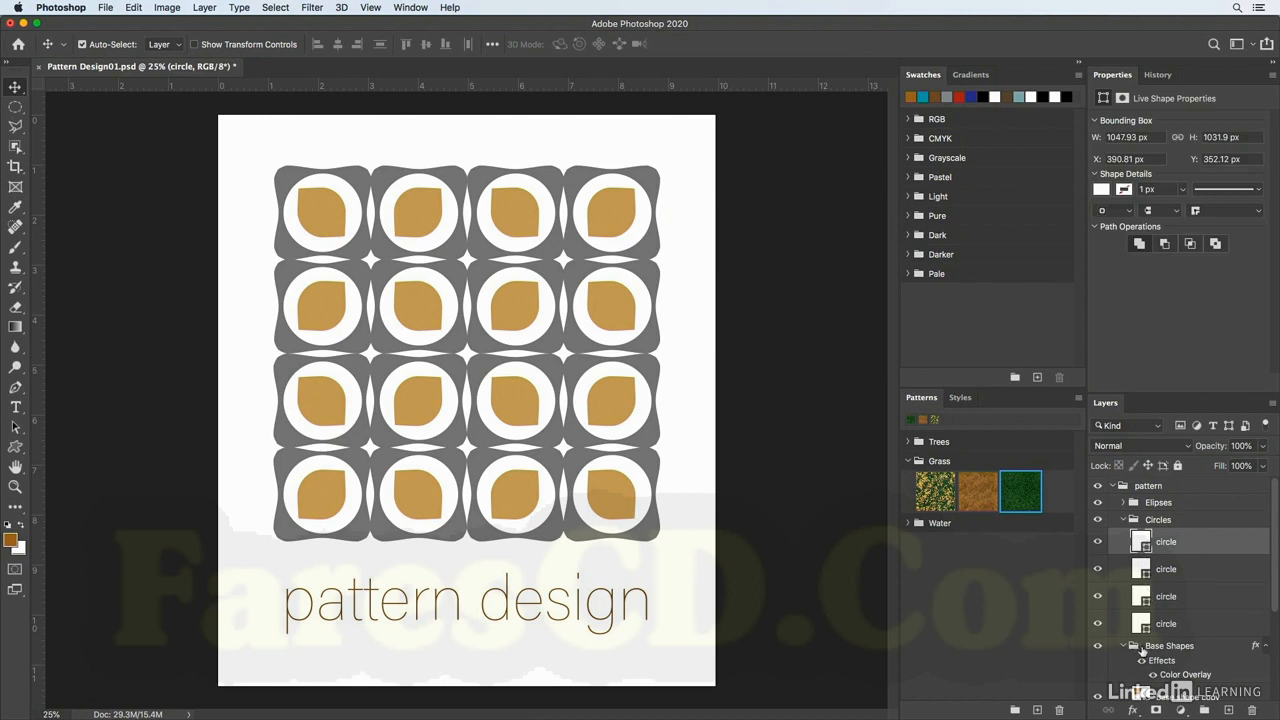
pyautogui.click(1182, 710)
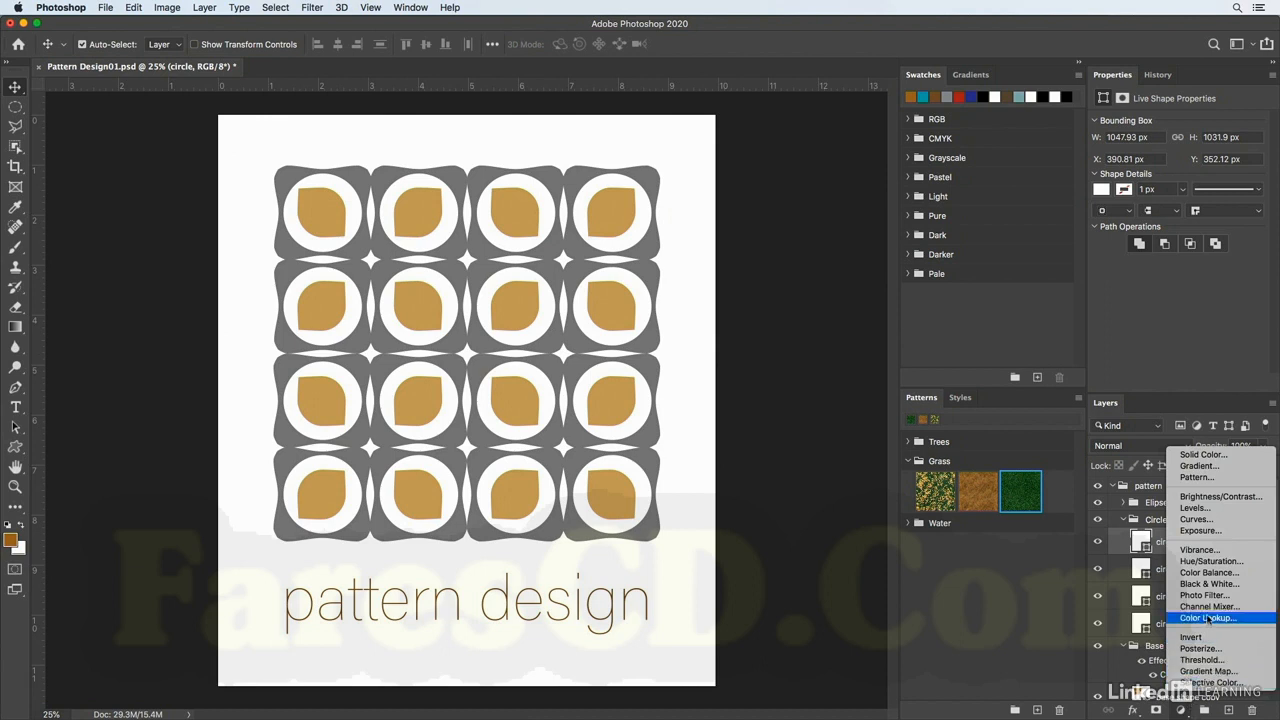
pyautogui.click(1217, 467)
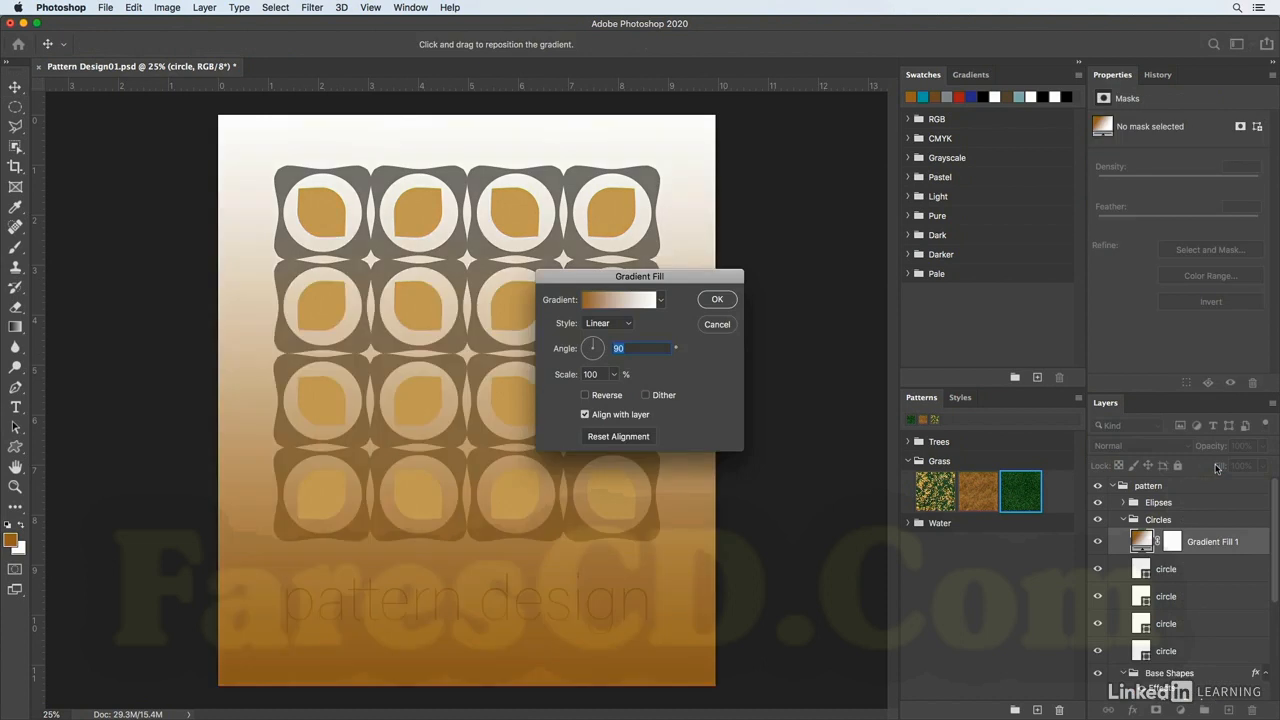
pyautogui.click(660, 300)
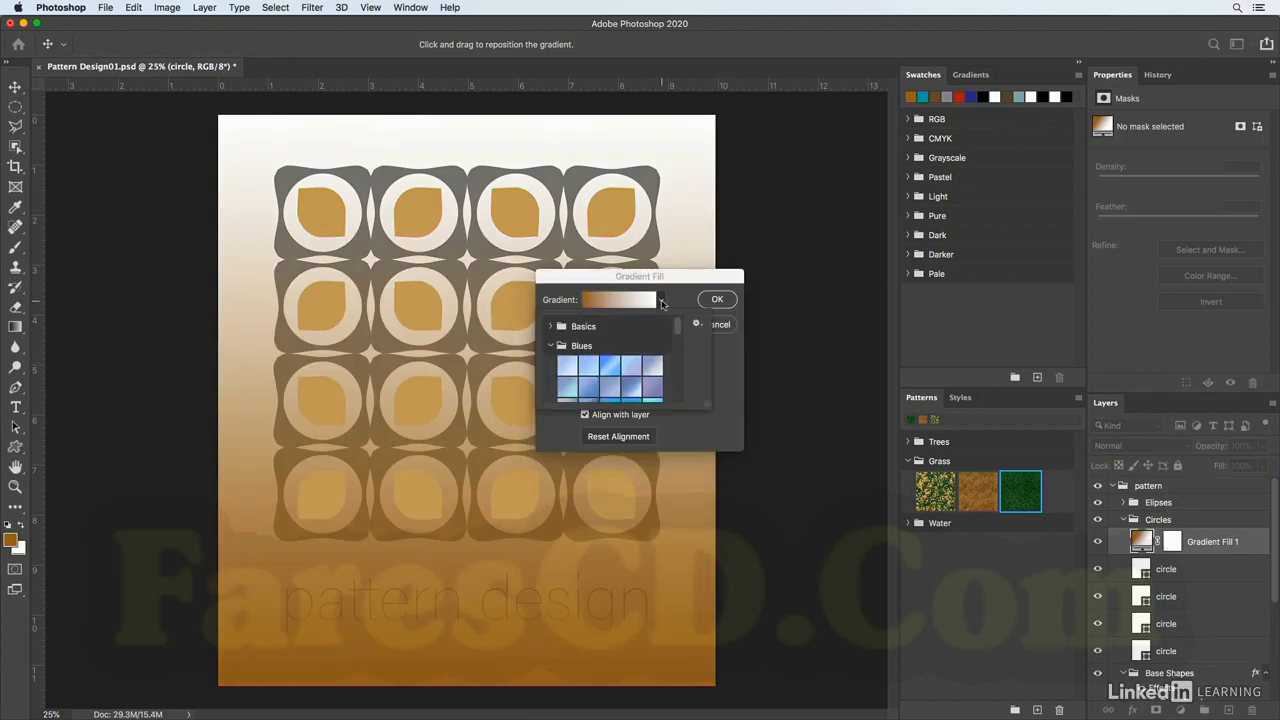
pyautogui.scroll(-4, 652, 362)
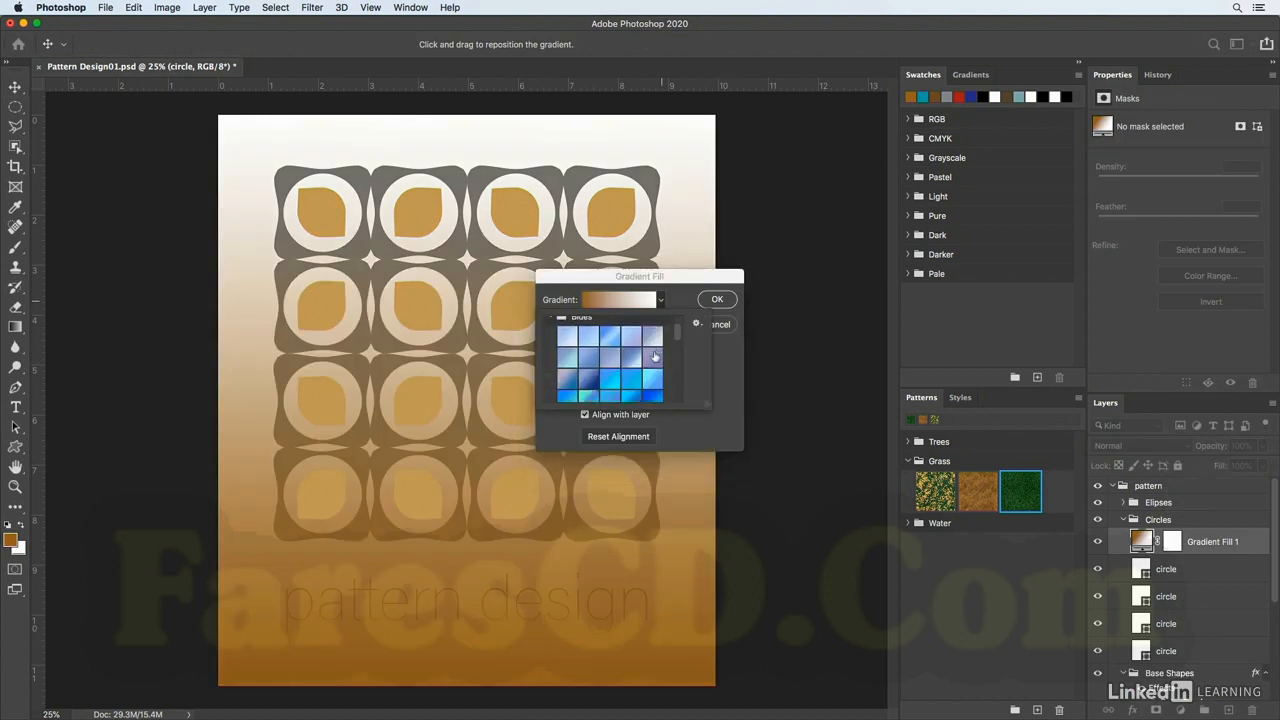
pyautogui.scroll(-3, 646, 393)
pyautogui.click(651, 384)
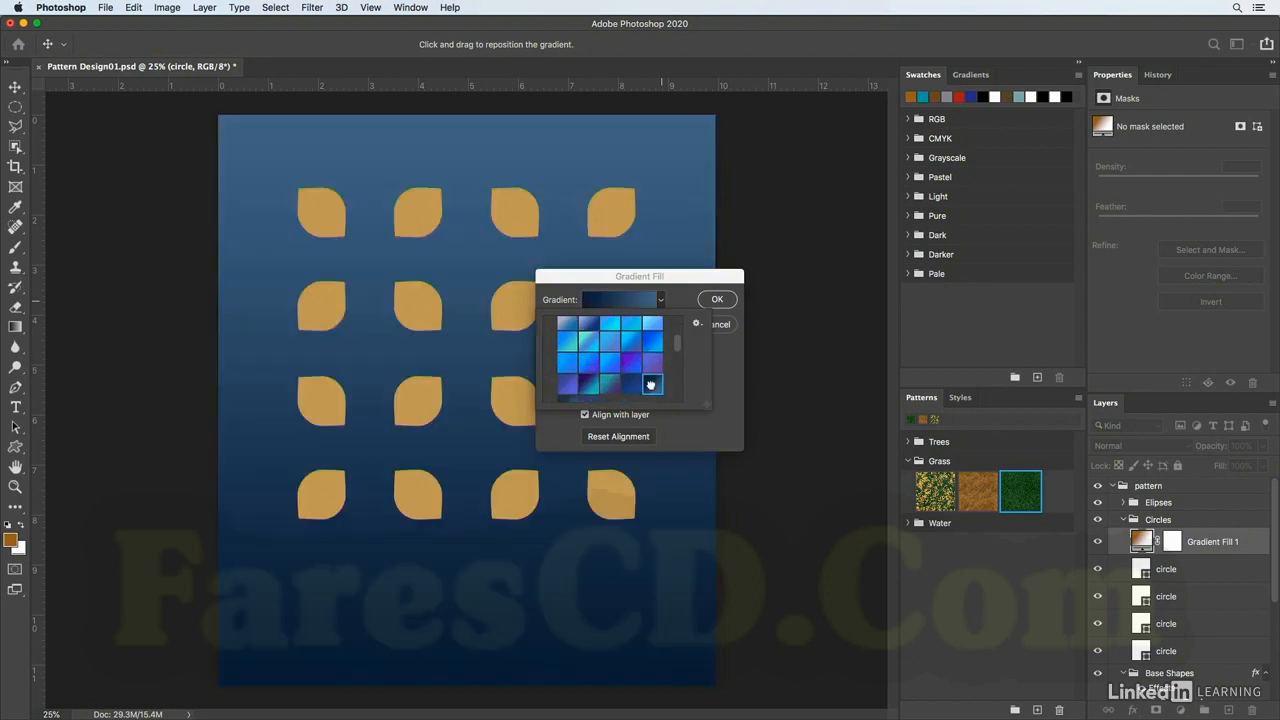
pyautogui.click(722, 304)
pyautogui.click(722, 304)
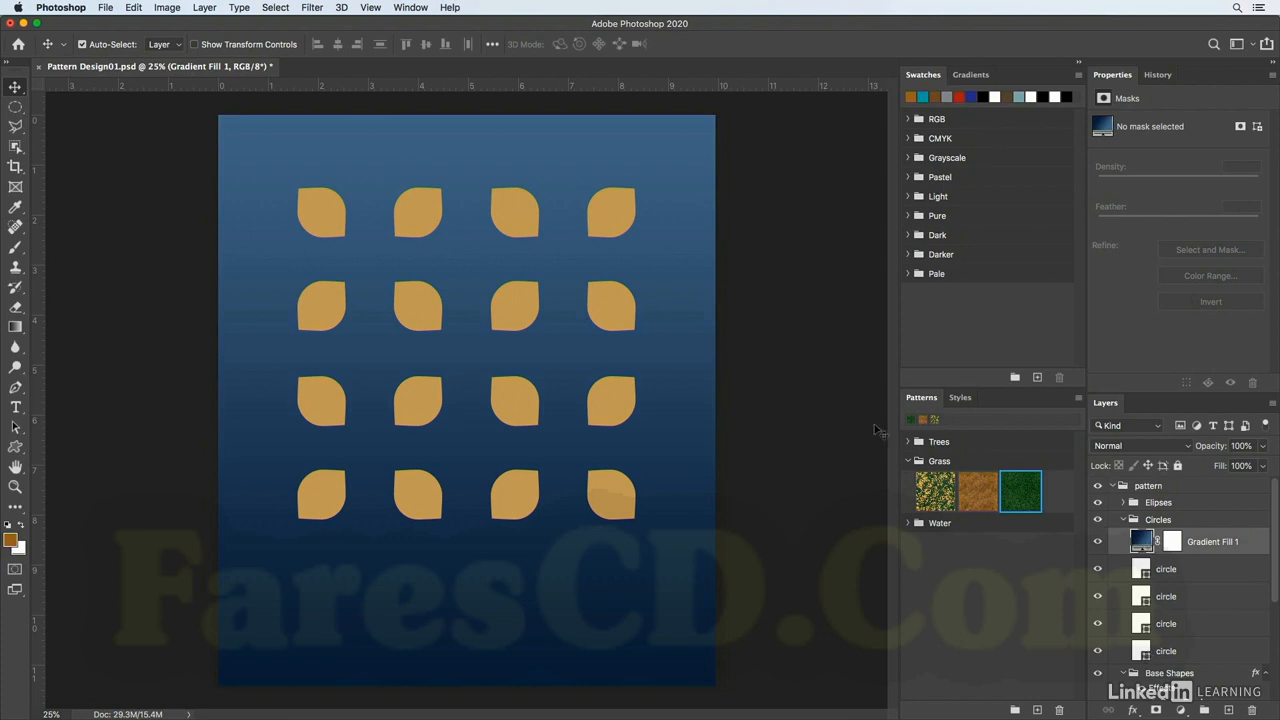
# Try clipping the gradient fill layer to the circle layer below, and undo the clipping mask.
pyautogui.click(207, 8)
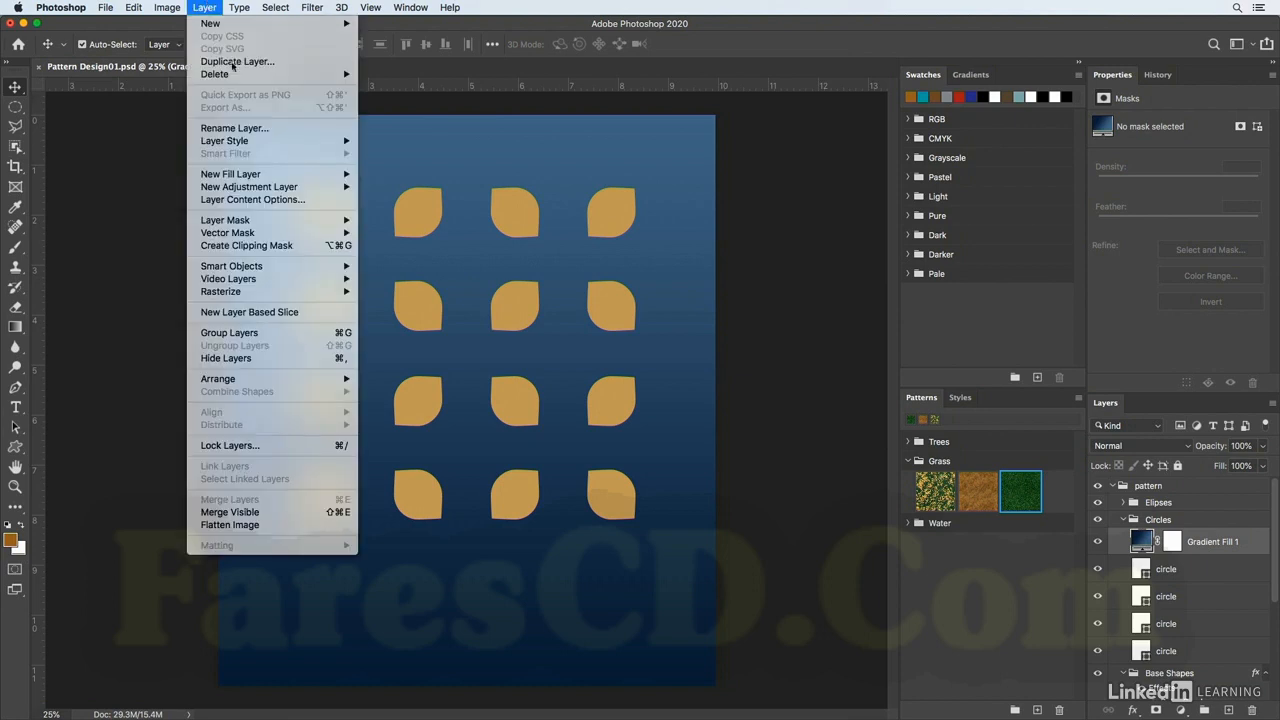
pyautogui.click(246, 245)
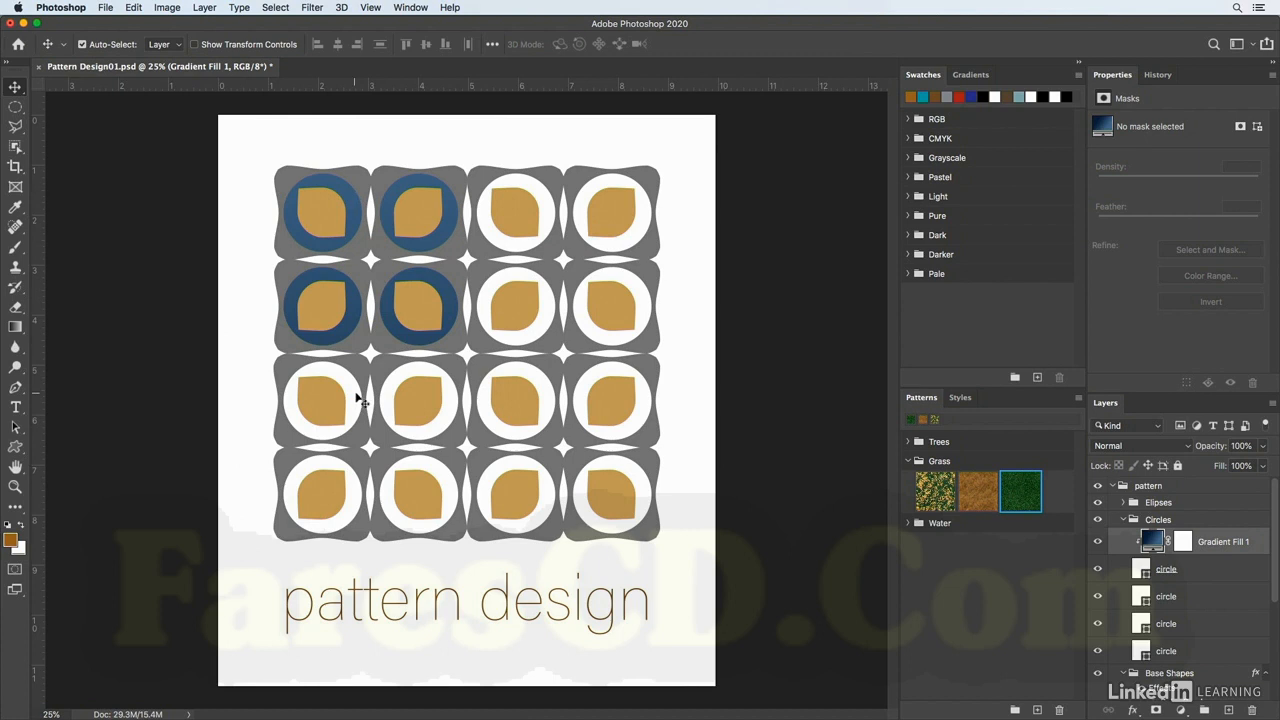
pyautogui.press('super+z')
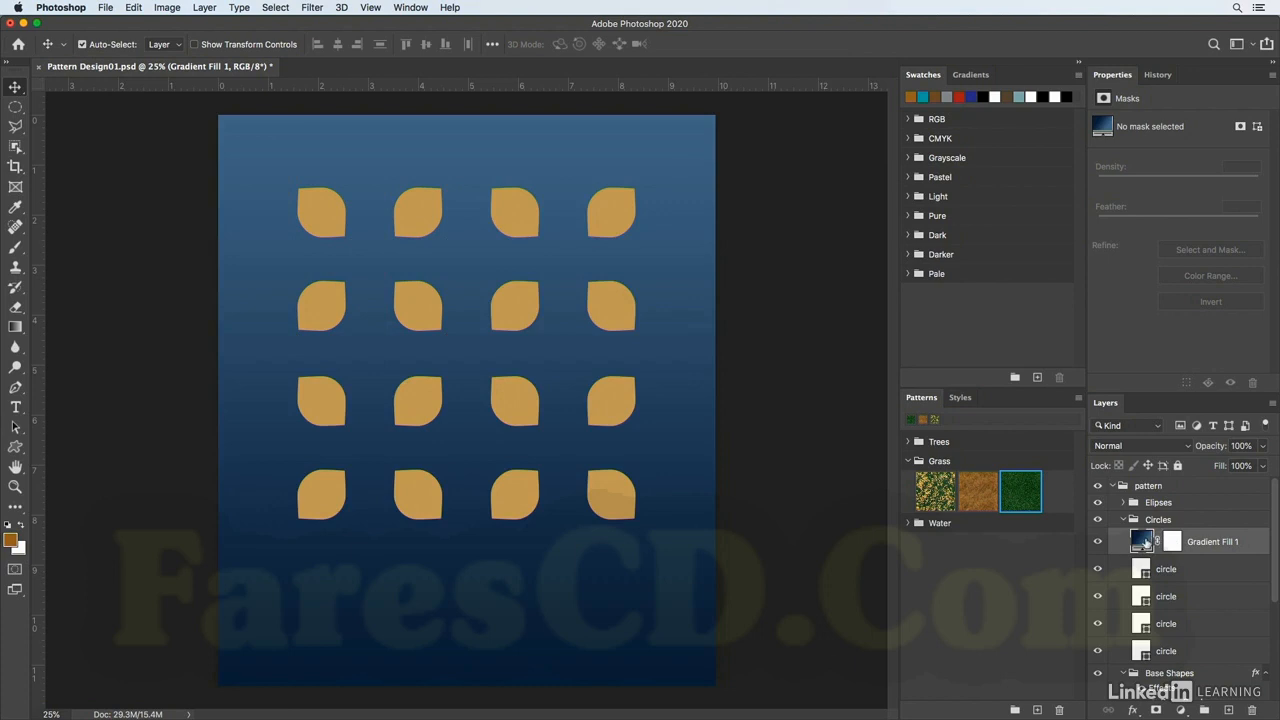
# Move the Gradient Fill layer above the Circles group and make it a clipping mask for that group.
pyautogui.moveTo(1147, 543); pyautogui.dragTo(1157, 510)
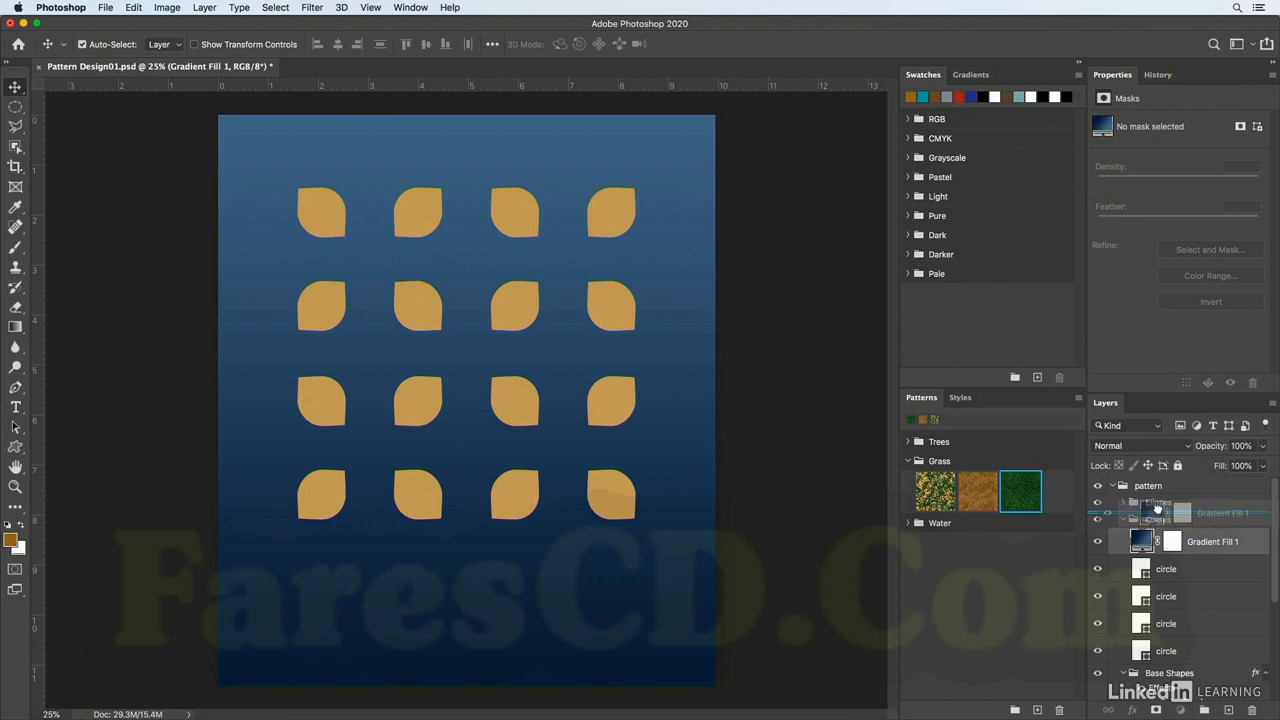
pyautogui.moveTo(1157, 510); pyautogui.dragTo(1158, 512)
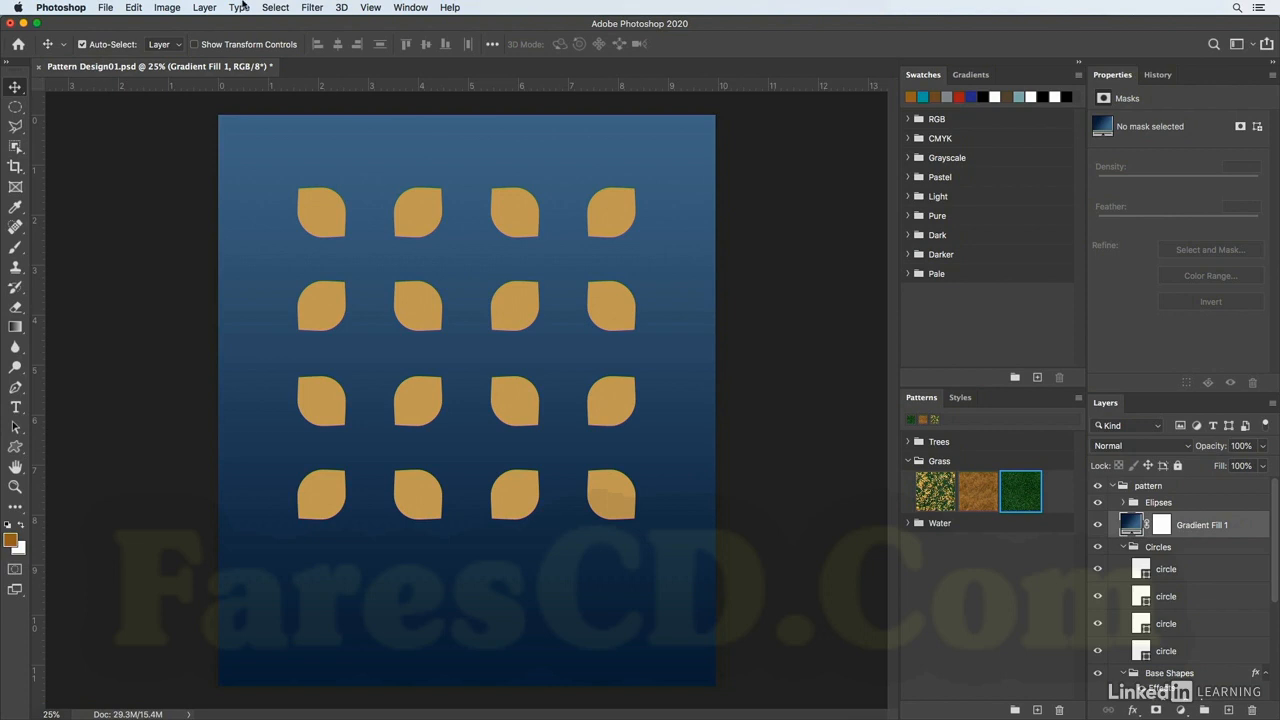
pyautogui.click(205, 8)
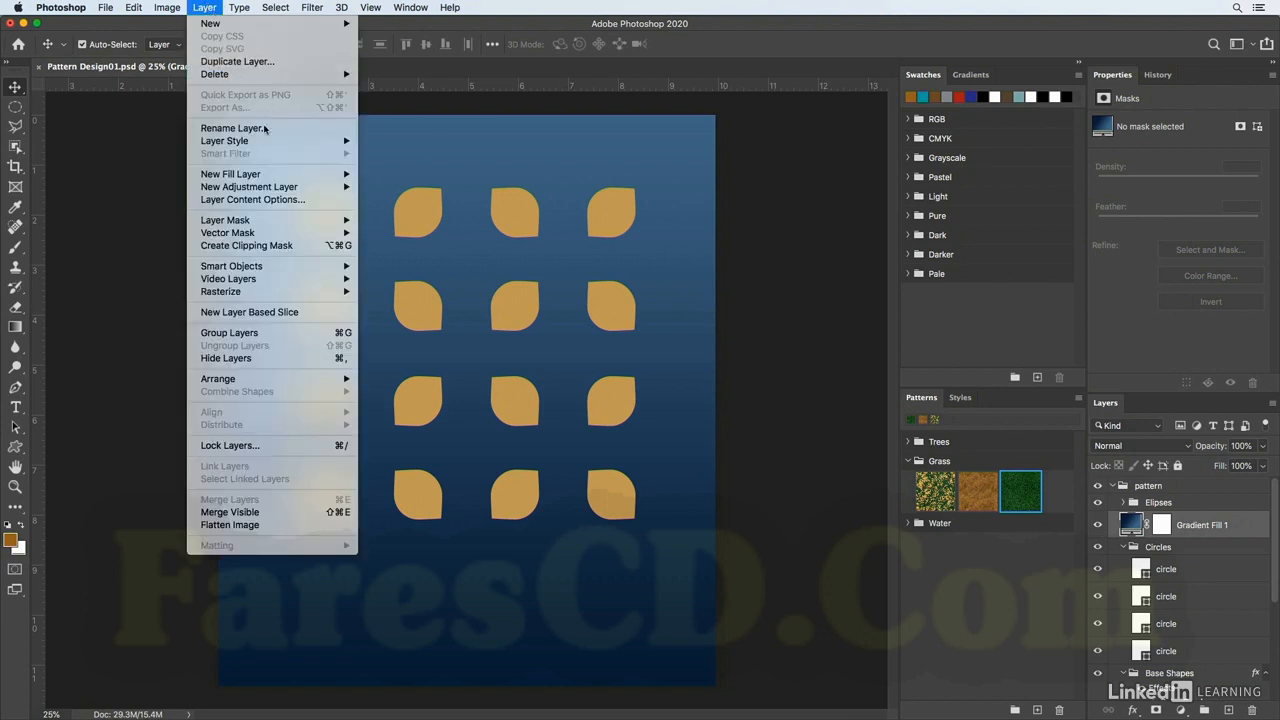
pyautogui.click(252, 246)
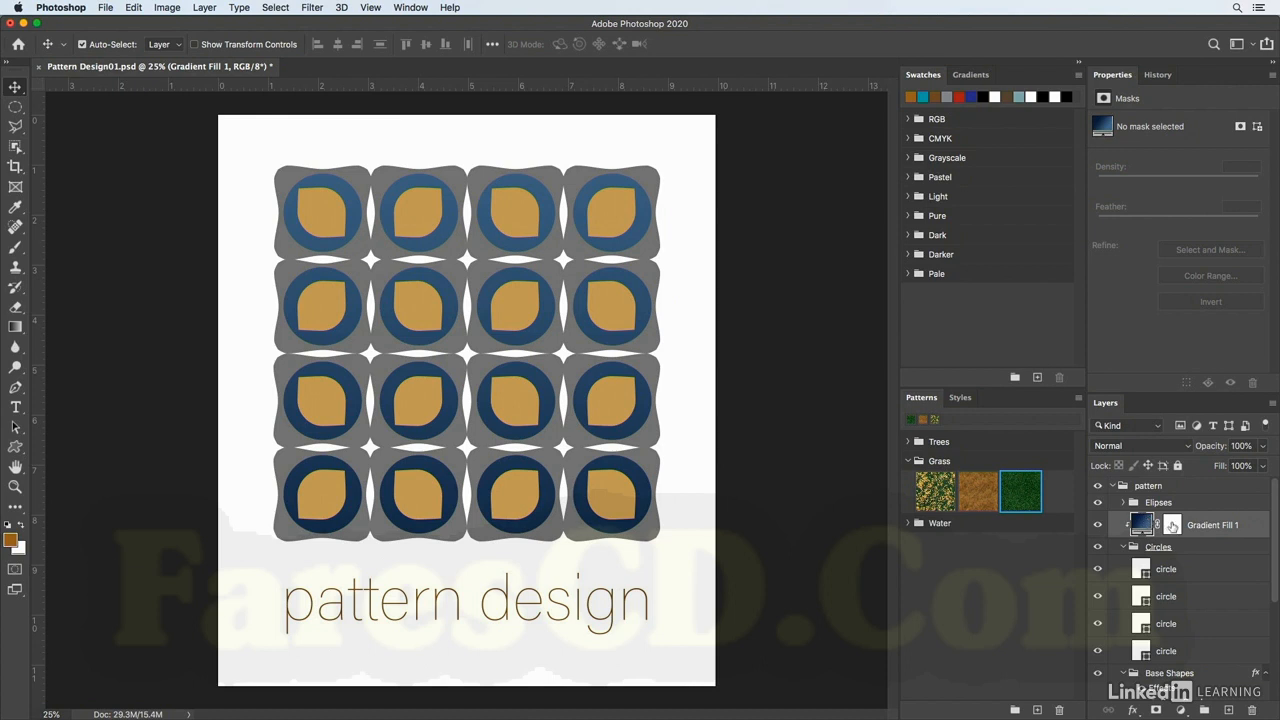
# Reset the Gradient tool and draw a vertical gradient from top to bottom on the gradient fill's layer mask.
pyautogui.click(1172, 525)
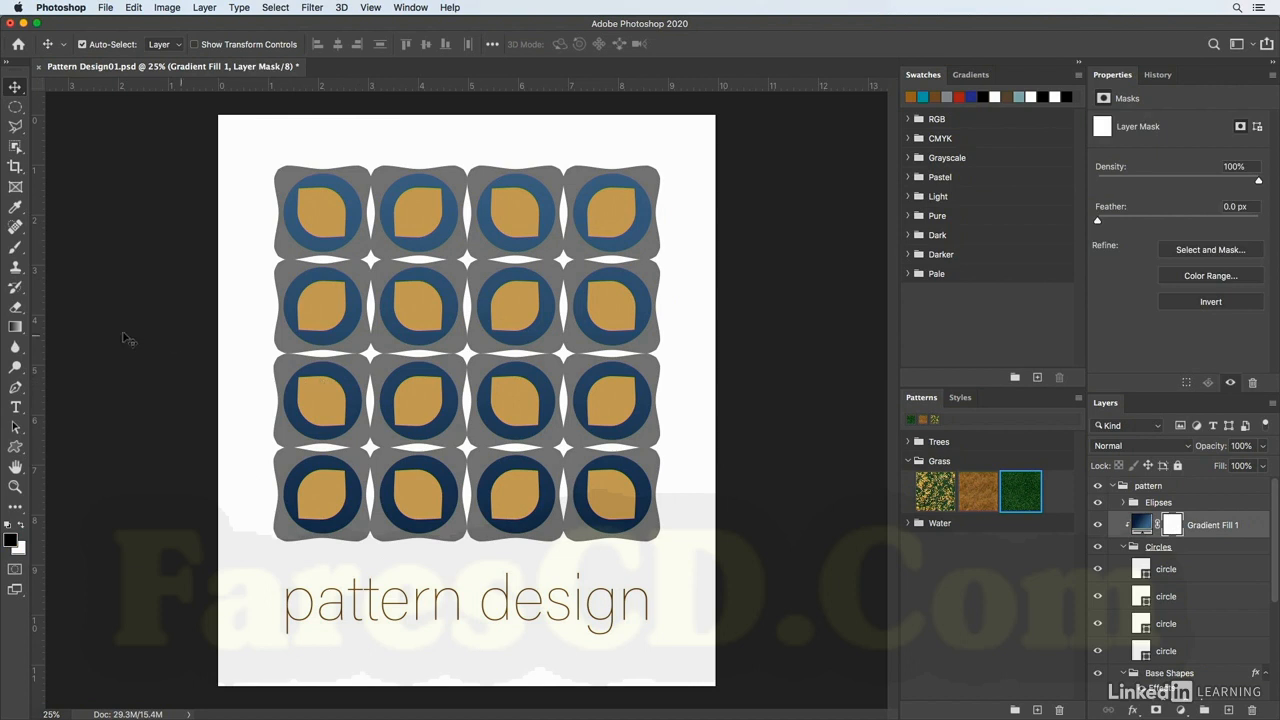
pyautogui.click(16, 328)
pyautogui.rightClick(64, 44)
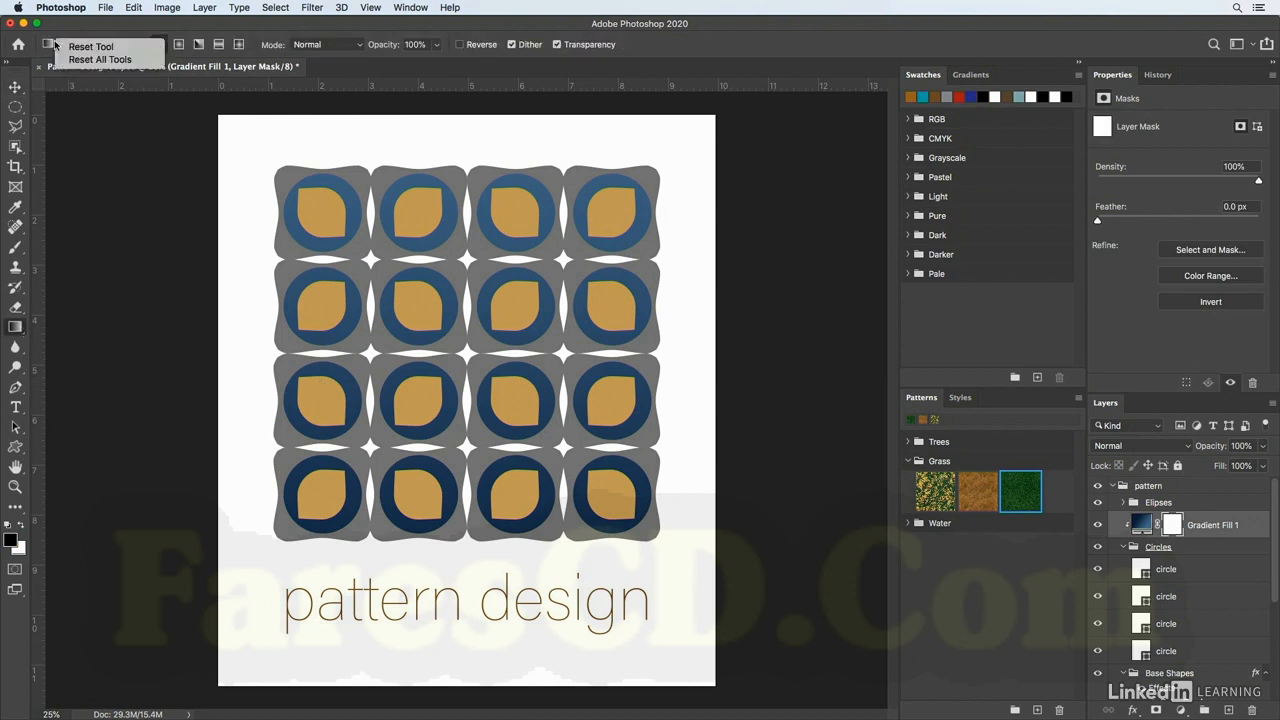
pyautogui.click(88, 47)
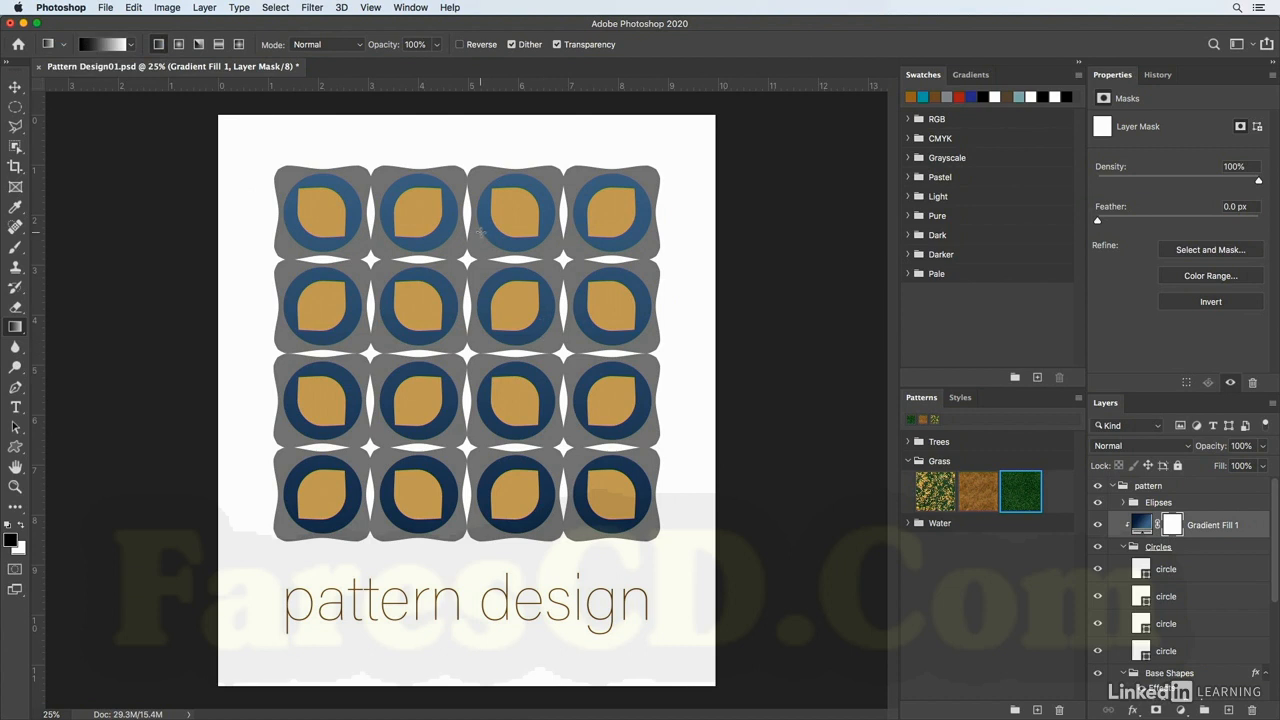
pyautogui.moveTo(480, 231); pyautogui.dragTo(485, 508)
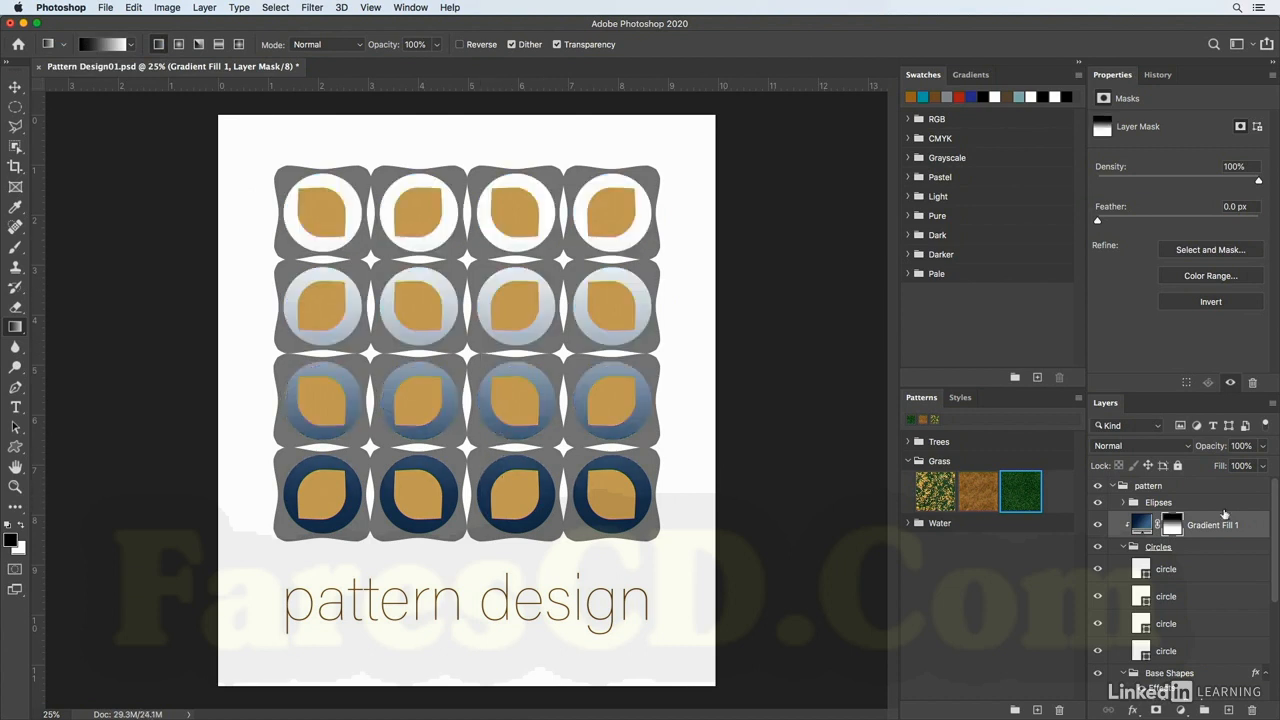